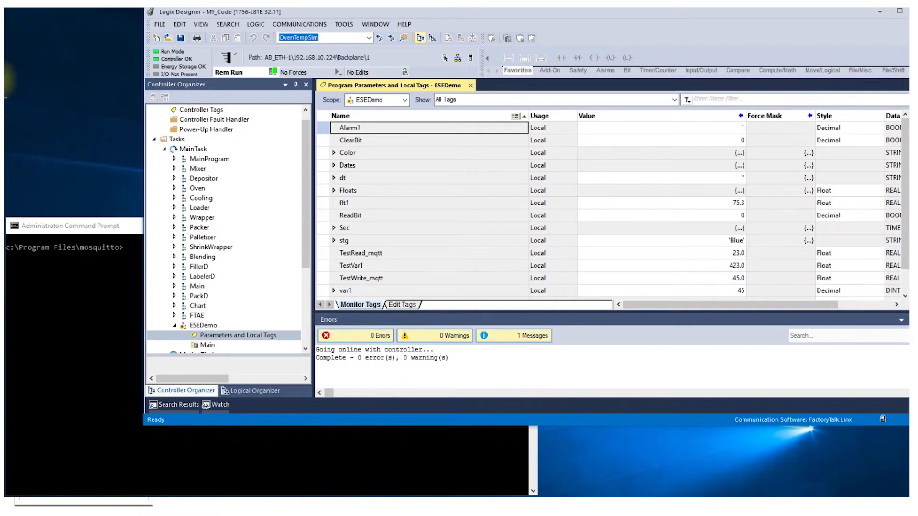
- Switch to KEPServerEX Configuration and examine the tags in the Prgm_ESEDemo group of the AB channel's Demo device
click(103, 231)
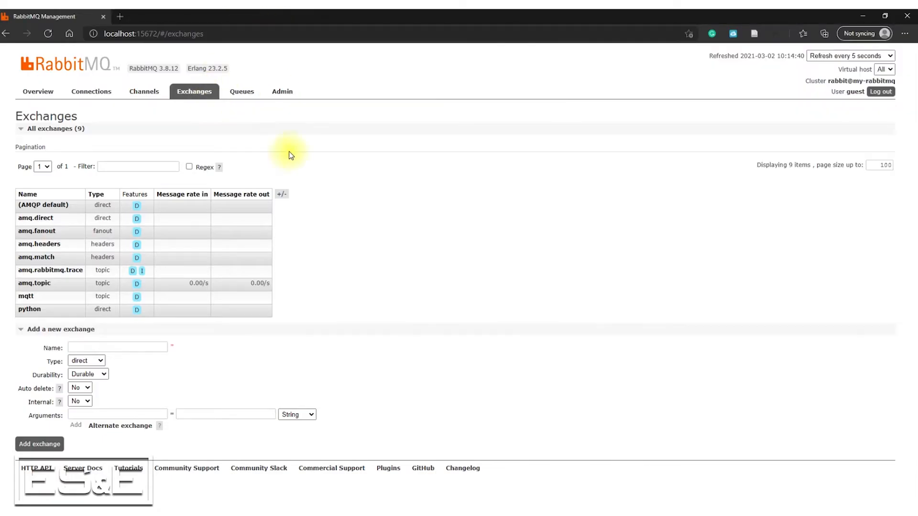
click(530, 514)
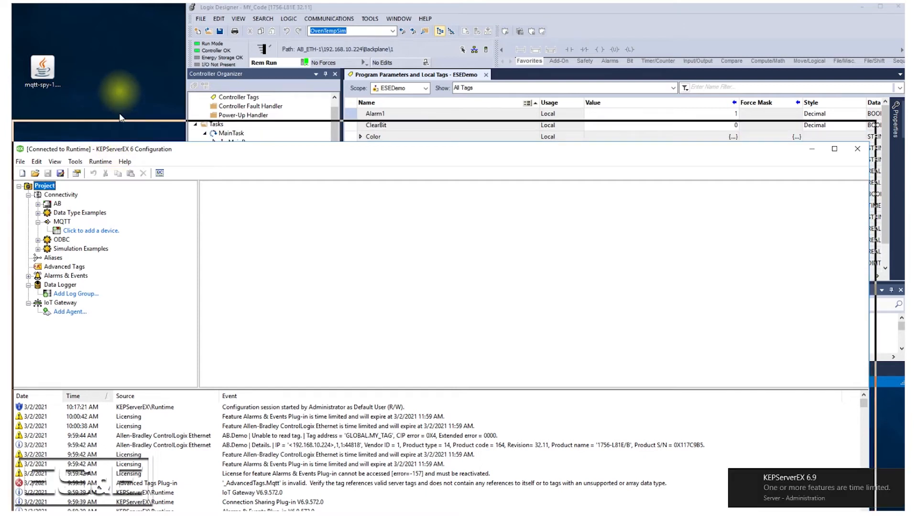
drag(116, 153, 122, 53)
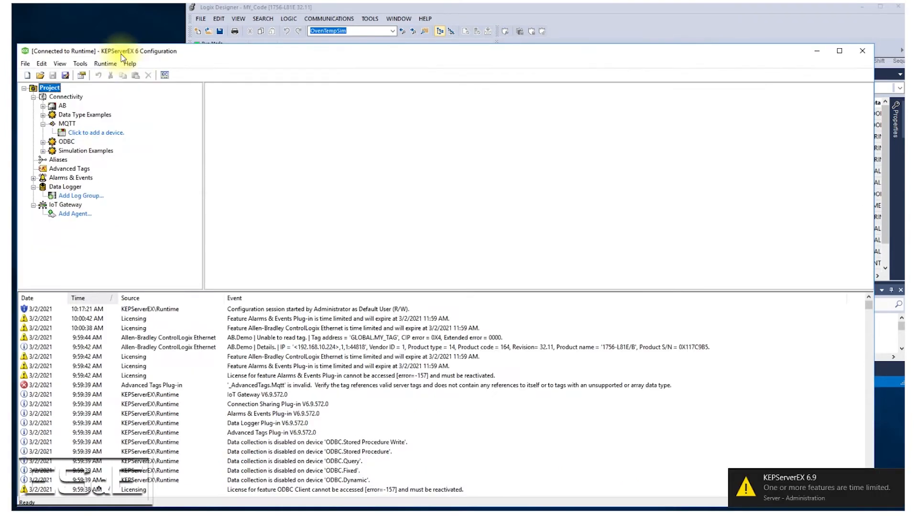
click(43, 106)
click(52, 115)
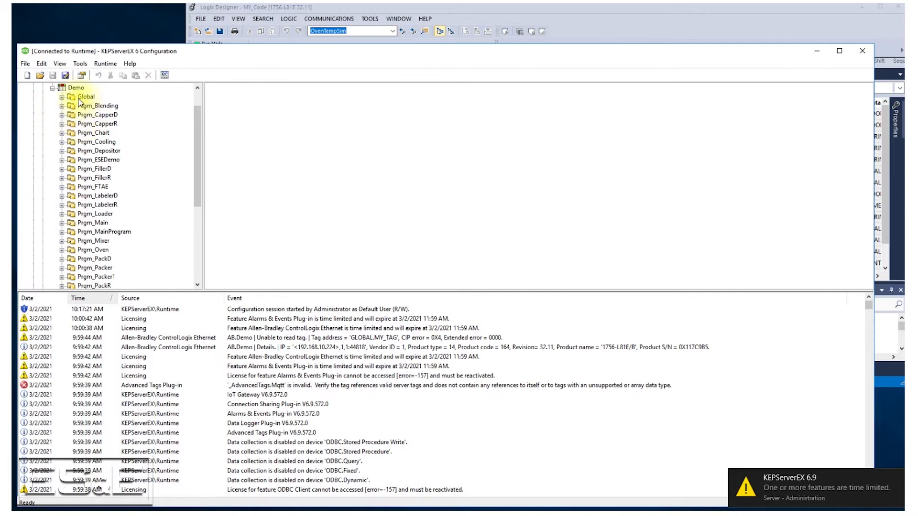
scroll(127, 227, down, 3)
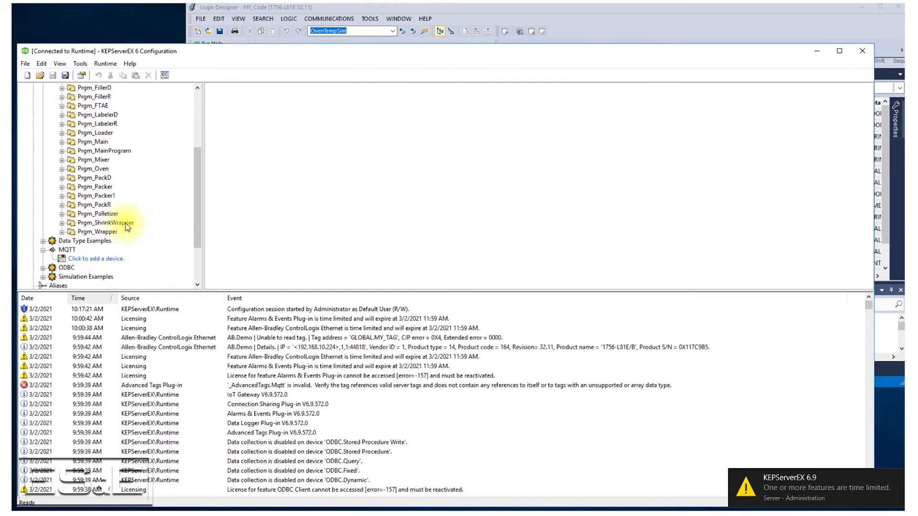
scroll(117, 205, up, 1)
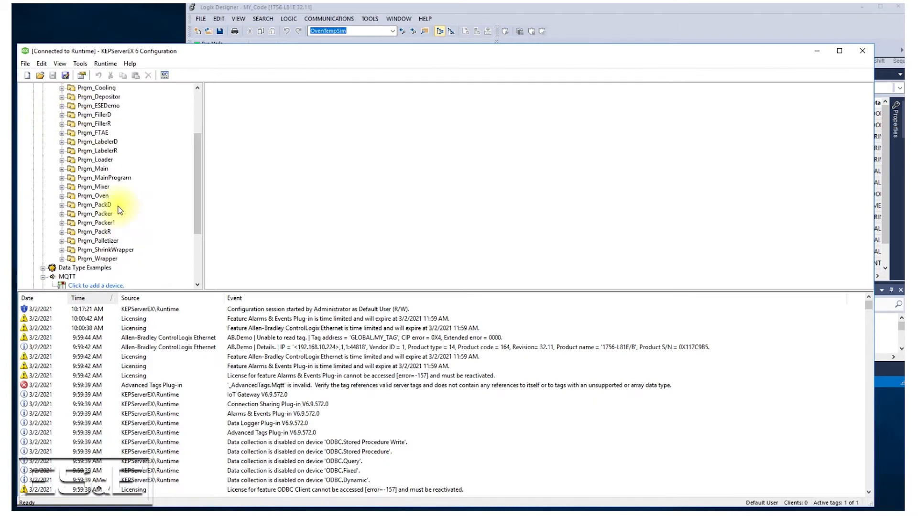
click(62, 106)
click(103, 105)
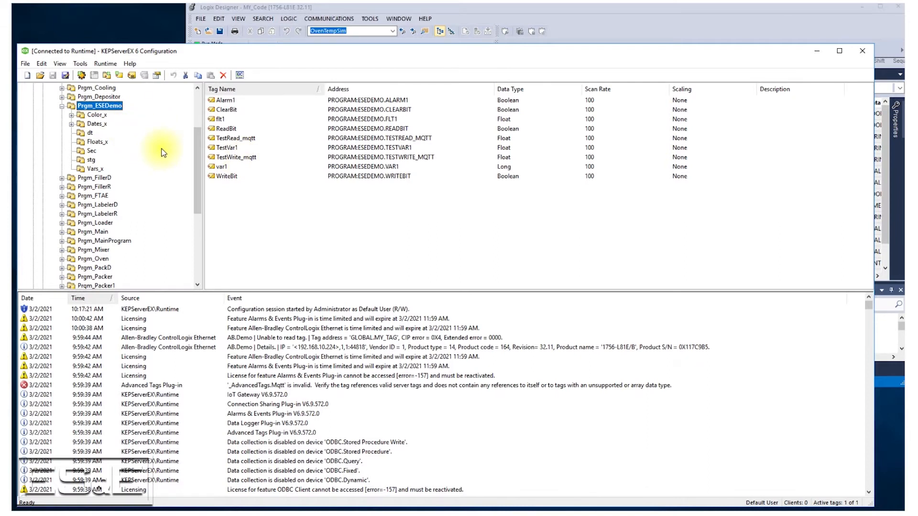
drag(220, 53, 358, 138)
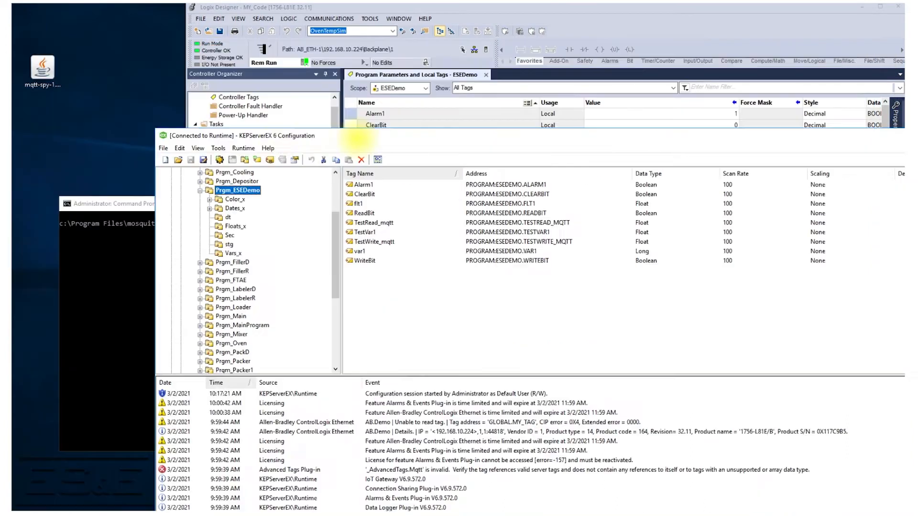
click(138, 201)
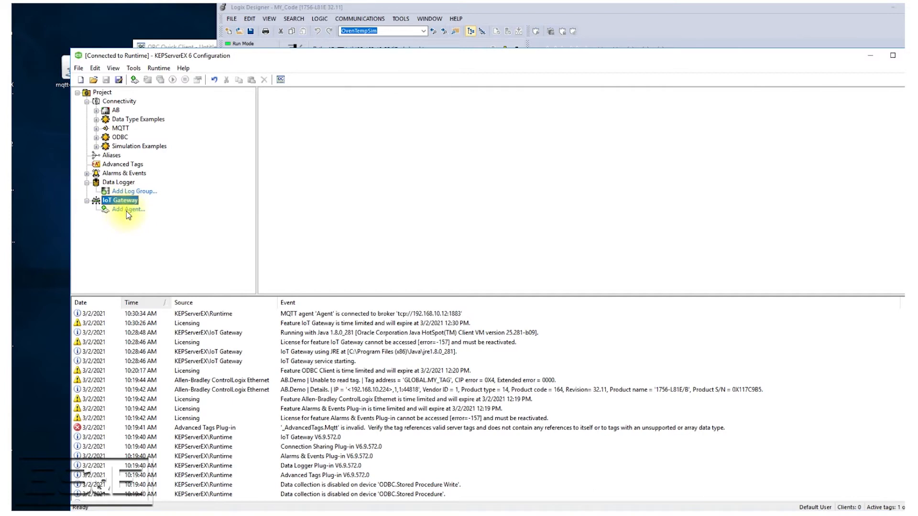
- Add an IoT Gateway agent named Kepware of type MQTT Client and proceed to its broker settings
click(126, 210)
click(468, 249)
double_click(468, 249)
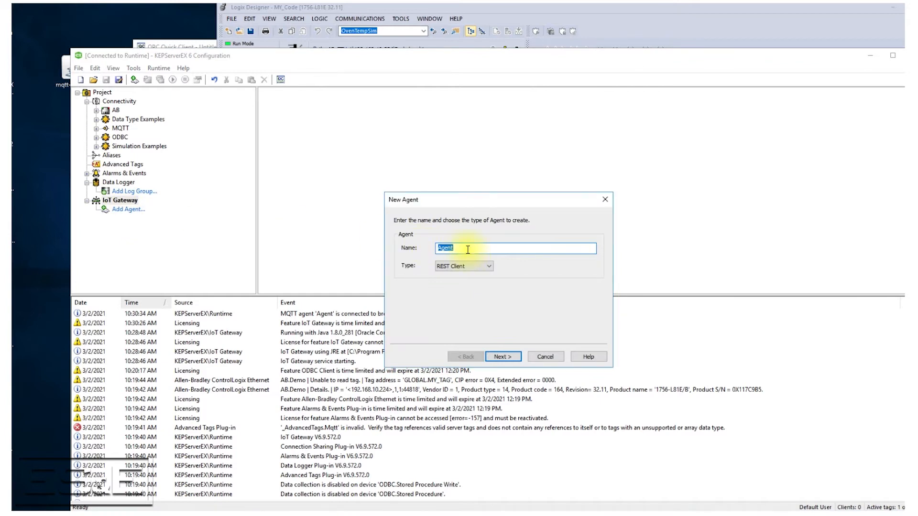
text(Kpwar)
key(BackSpace)
key(BackSpace)
key(BackSpace)
key(BackSpace)
text(e)
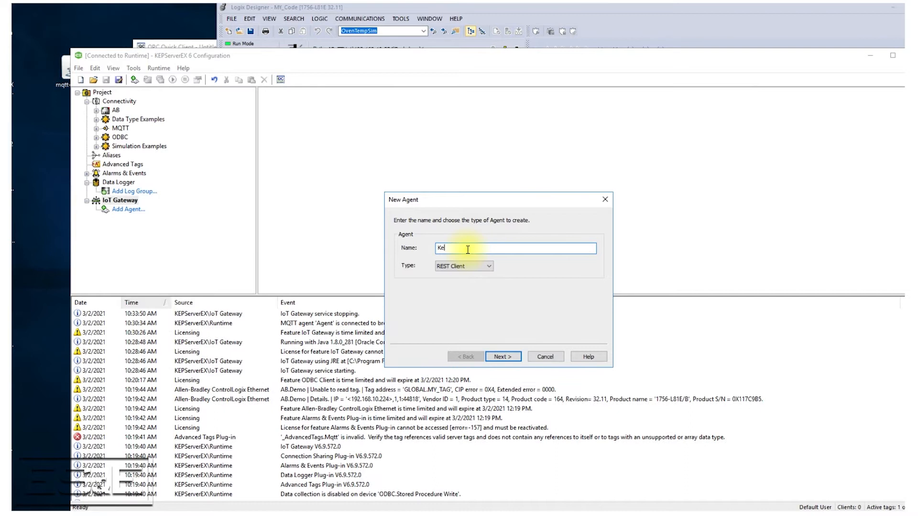
text(pware)
click(476, 269)
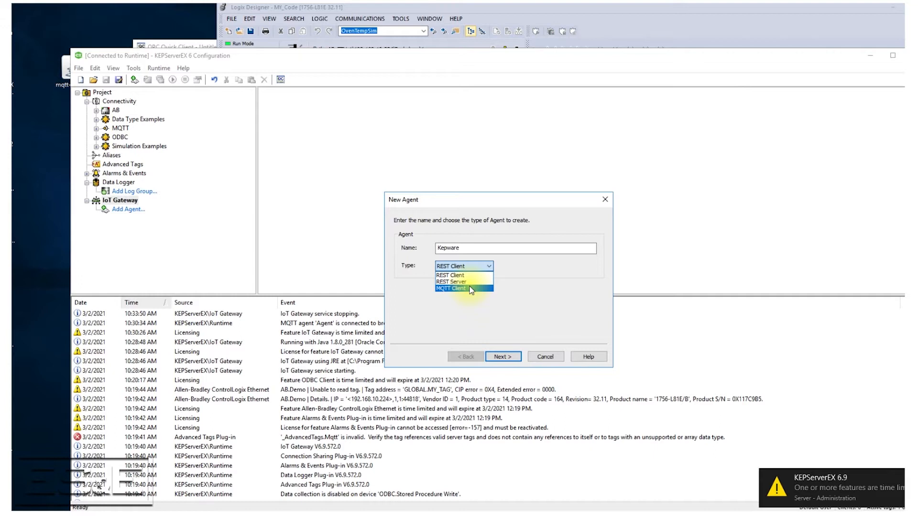
click(470, 289)
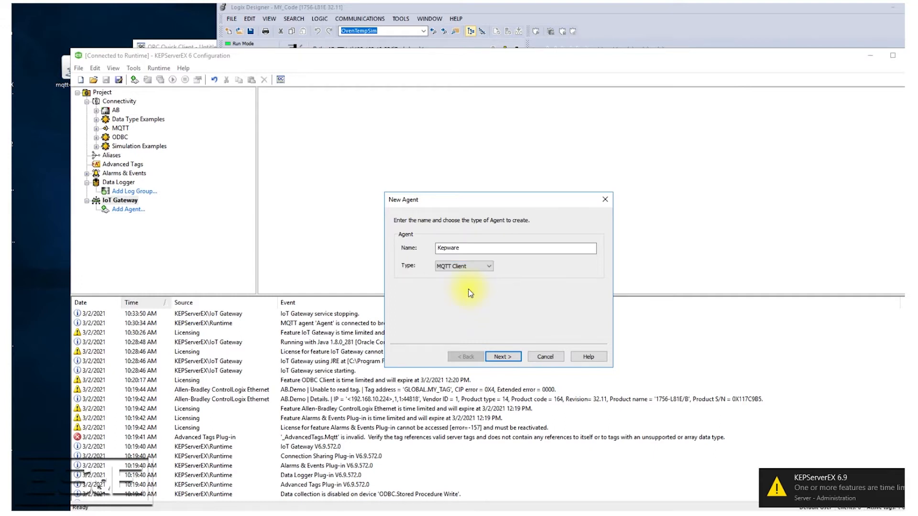
click(502, 356)
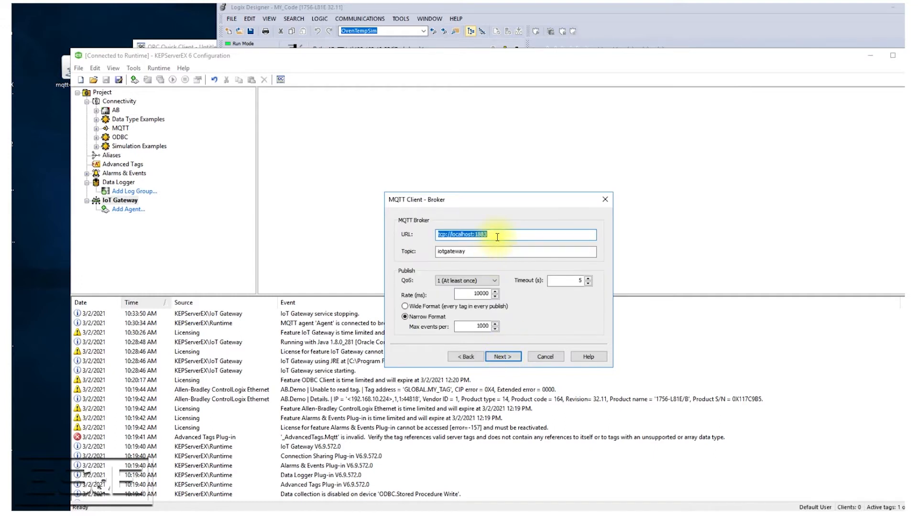
- Set the MQTT broker URL to tcp://192.168.10.12:1883 and clear the default topic
click(525, 236)
key(BackSpace)
key(BackSpace)
key(BackSpace)
key(BackSpace)
key(BackSpace)
key(BackSpace)
key(BackSpace)
key(BackSpace)
key(BackSpace)
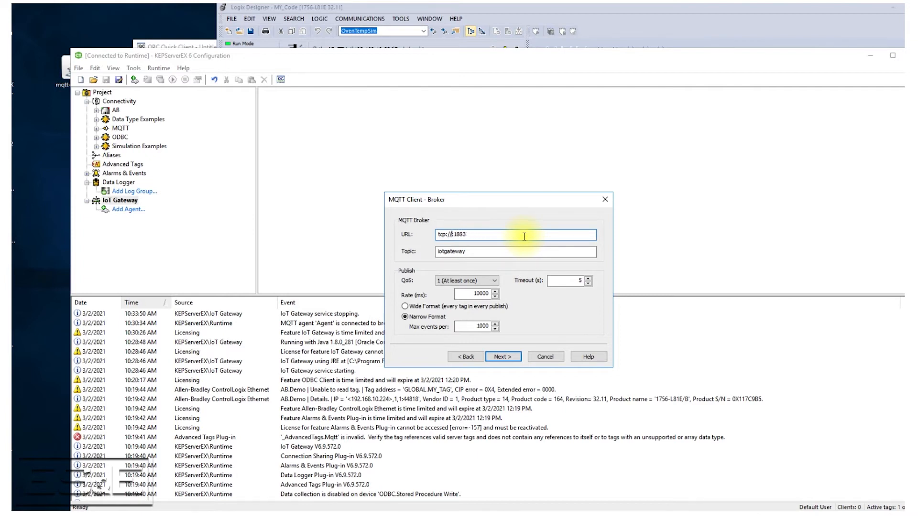
text(192.168.10.12)
drag(490, 235, 505, 236)
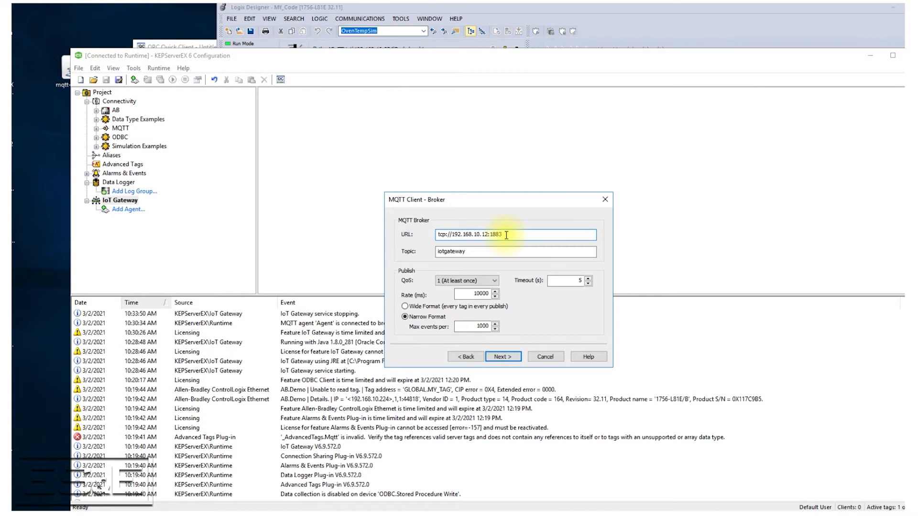
click(499, 250)
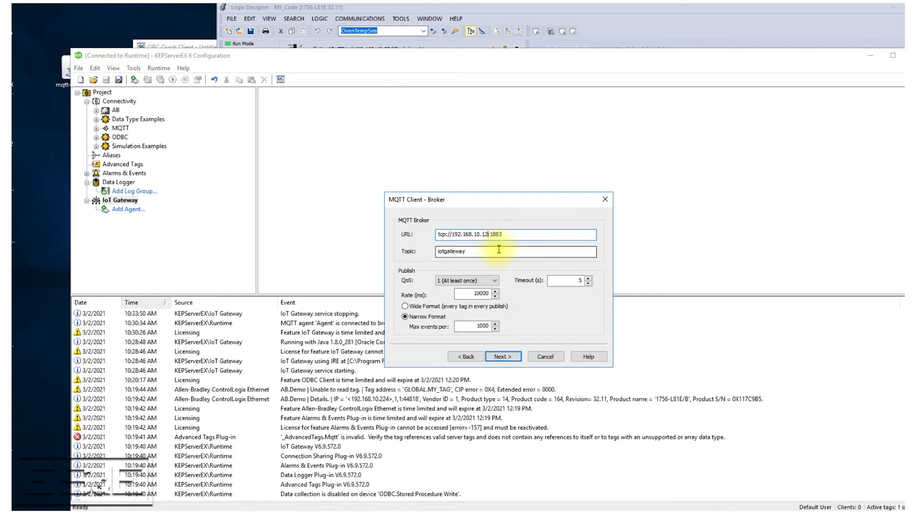
double_click(472, 251)
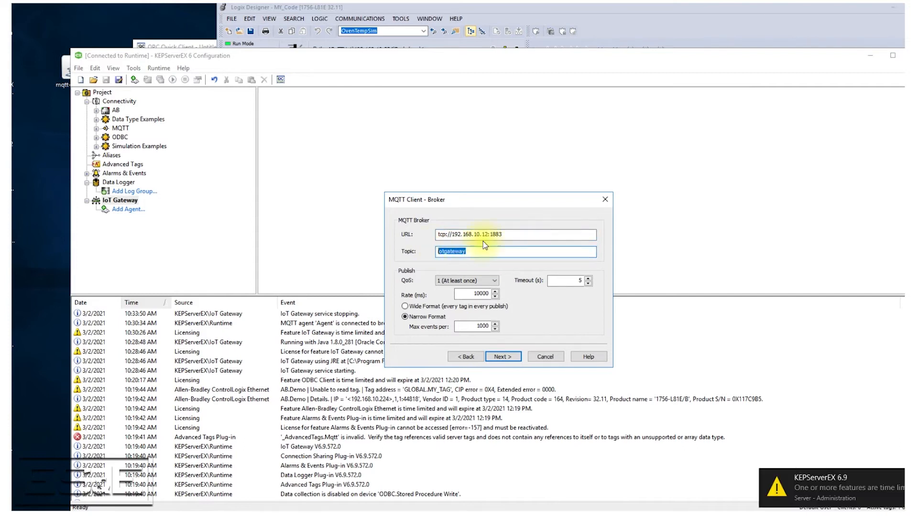
key(BackSpace)
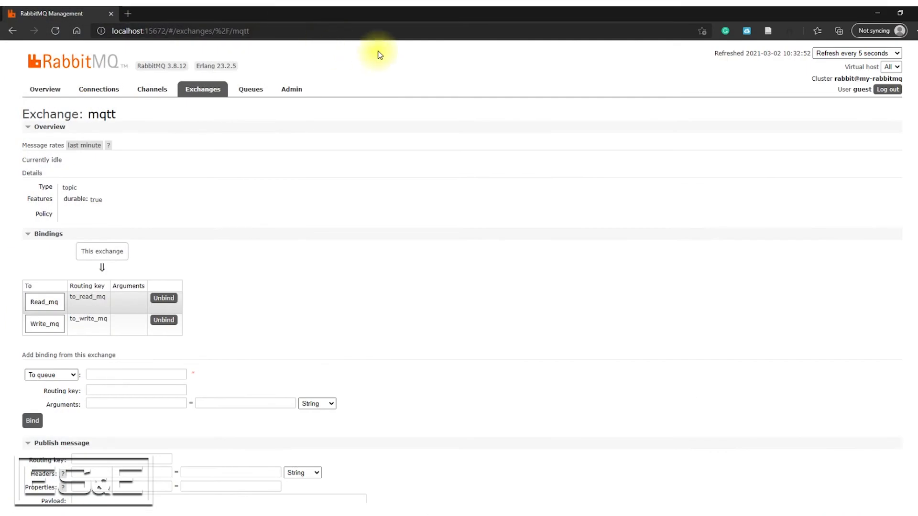
- Switch to RabbitMQ Management and review the exchanges, the queues and the mqtt exchange's bindings
click(203, 91)
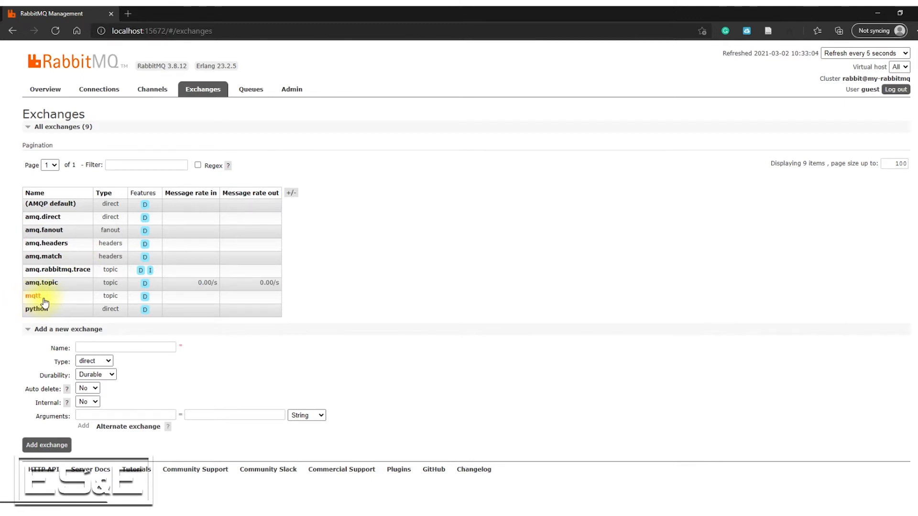
click(244, 90)
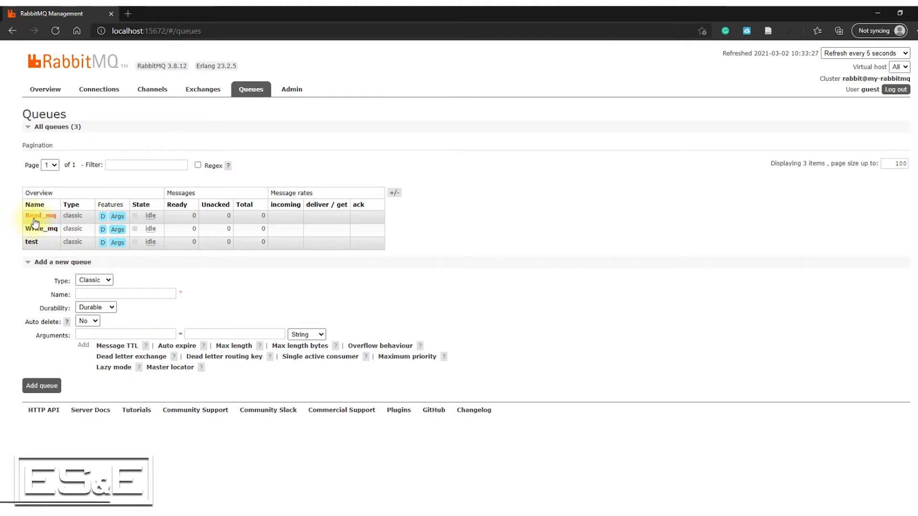
click(189, 93)
click(35, 299)
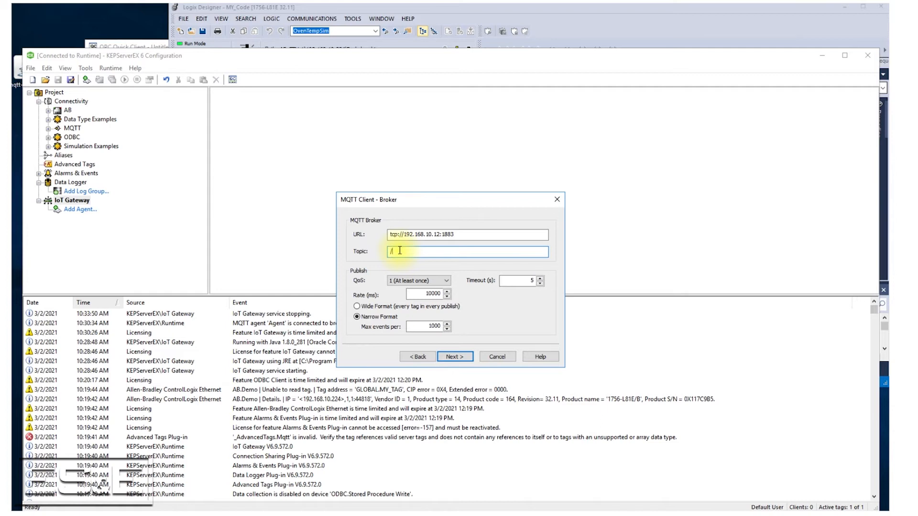
- In the KEPServerEX broker settings, set the agent's topic to /mqtt/to_write_mq and proceed to the security settings
text(mqtt)
text(/to_write_mq)
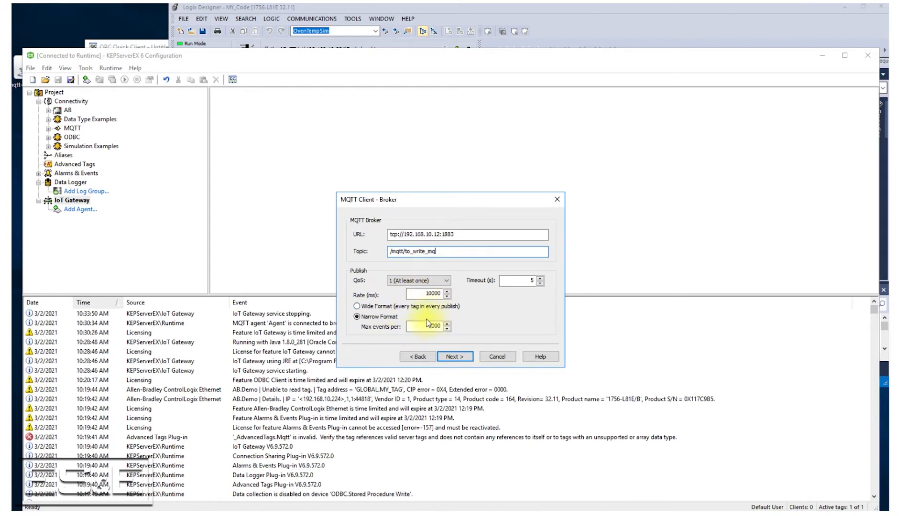
click(458, 359)
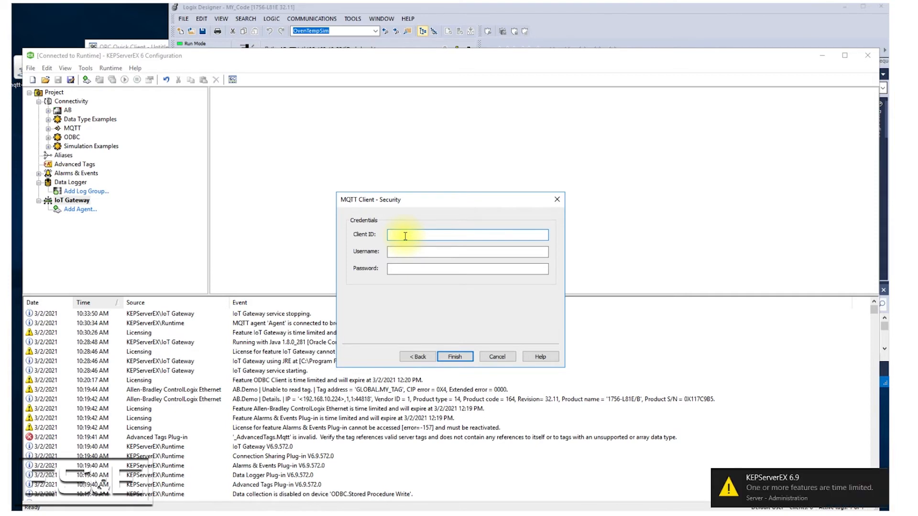
- Set the MQTT client ID to KepwareWrite
text(Kepware_Write)
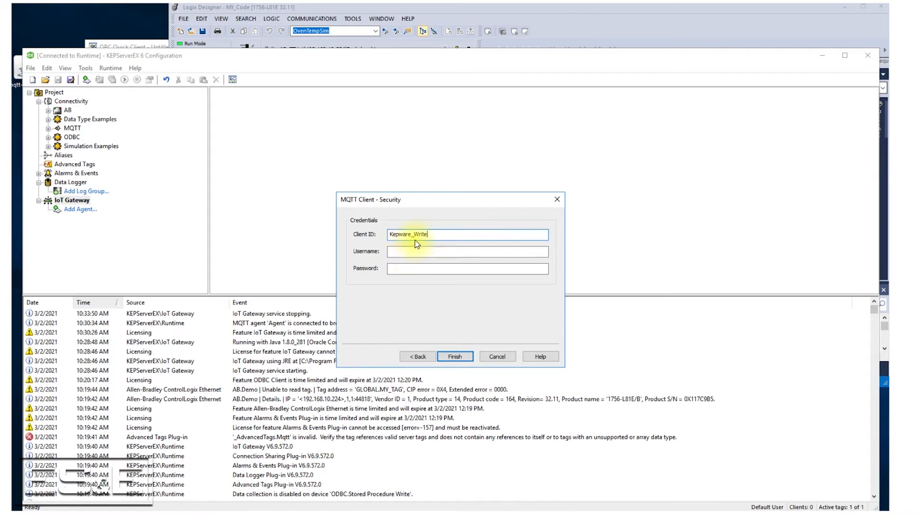
drag(414, 234, 436, 239)
key(Left)
key(Left)
key(BackSpace)
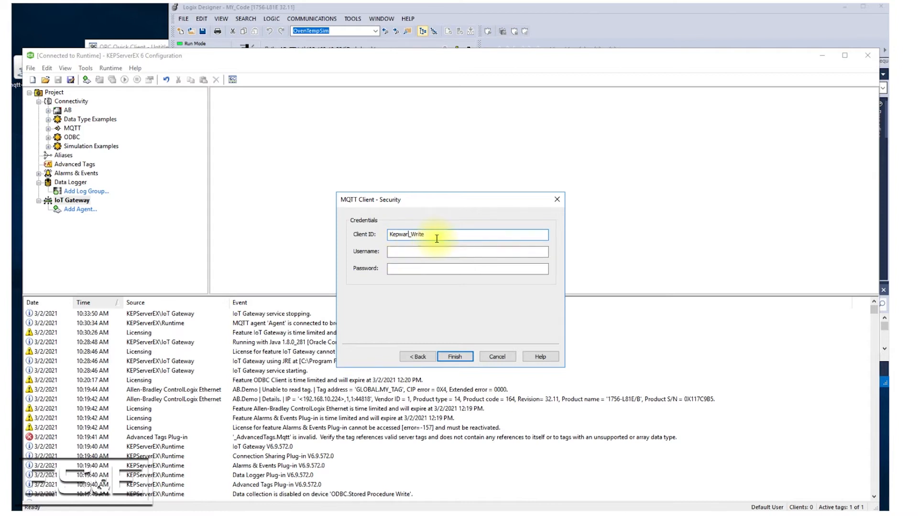
key(Delete)
text(e)
- Enter the broker username and password in the credentials and finish creating the agent
click(423, 253)
text(guest)
key(Tab)
text(guest)
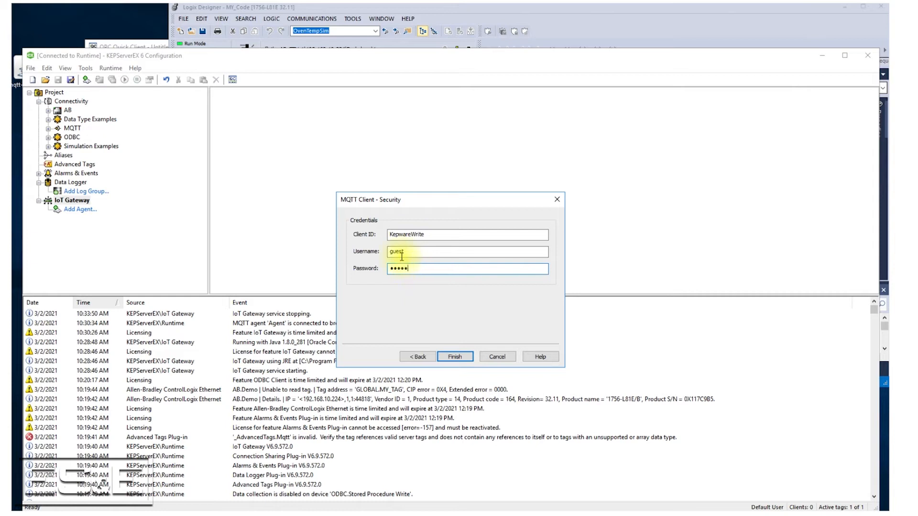
click(454, 357)
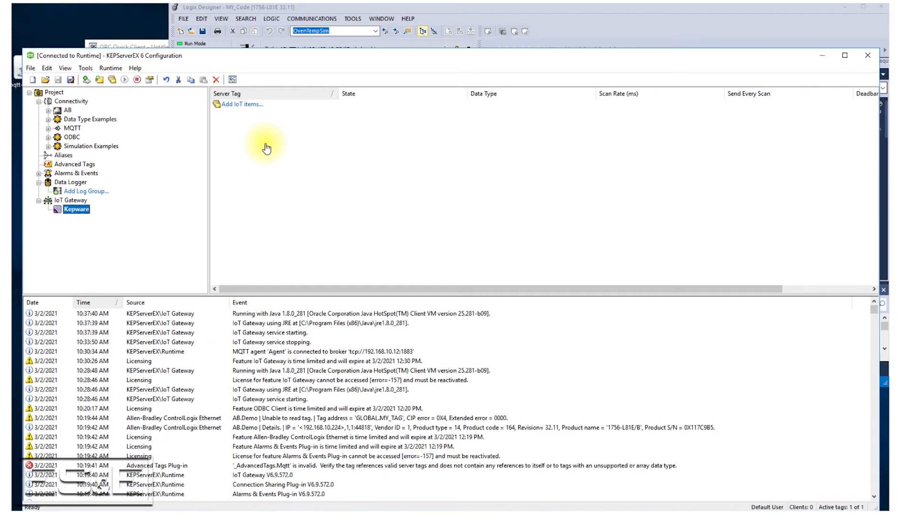
- Add the AB.Demo.Prgm_ESEDemo.TestWrite_mqtt tag as an IoT item of the Kepware agent, keeping the default scan and publish settings
click(226, 110)
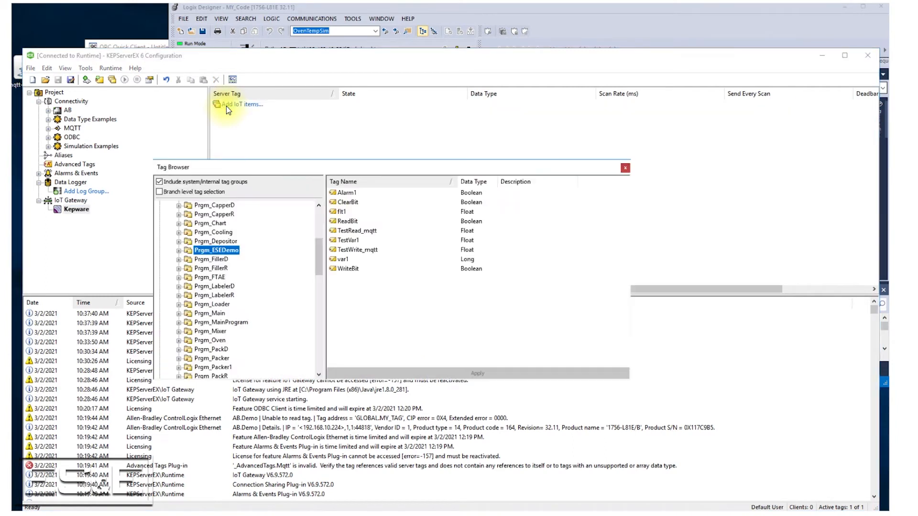
click(179, 250)
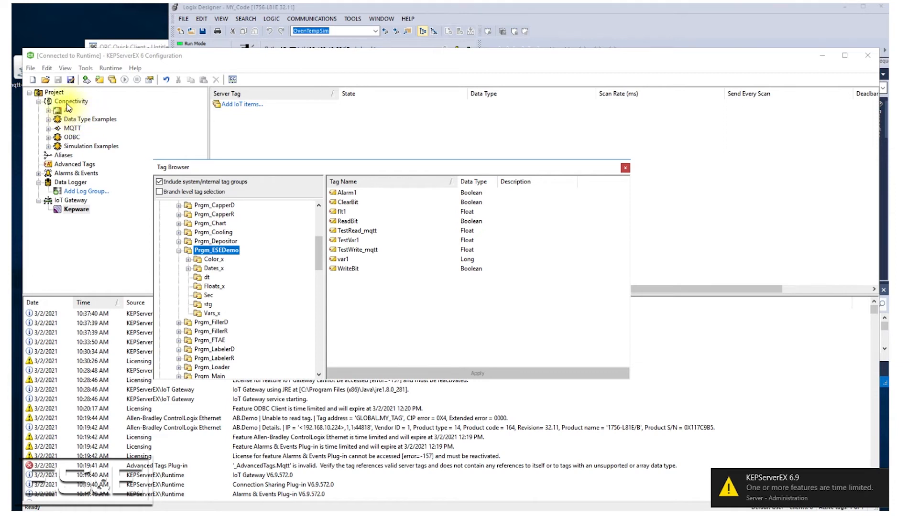
drag(317, 251, 320, 236)
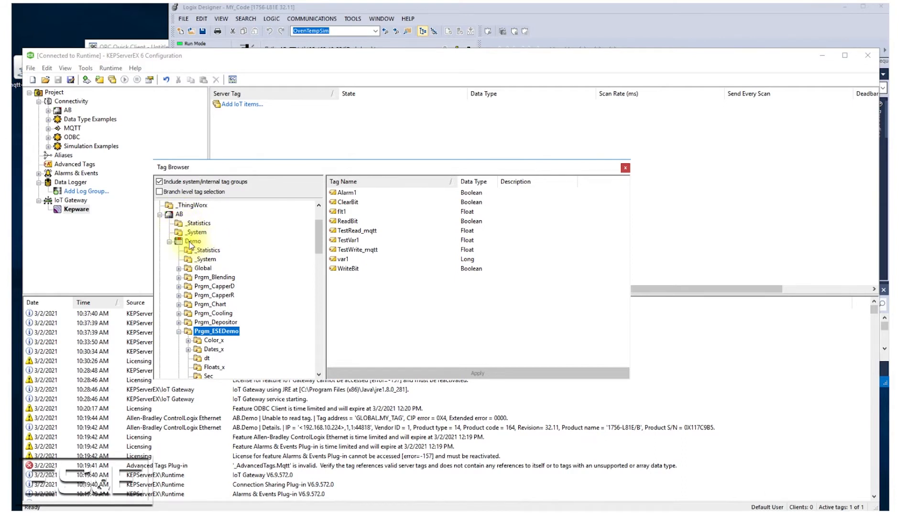
scroll(323, 248, down, 4)
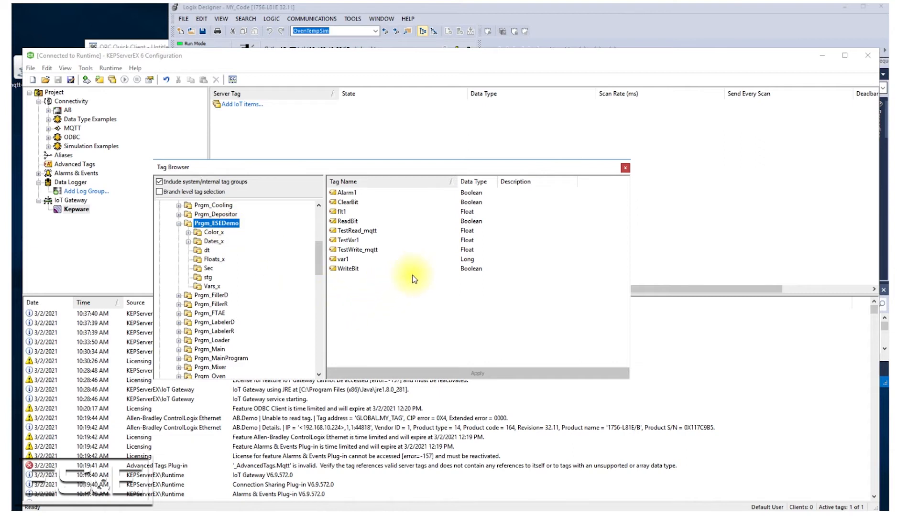
click(357, 251)
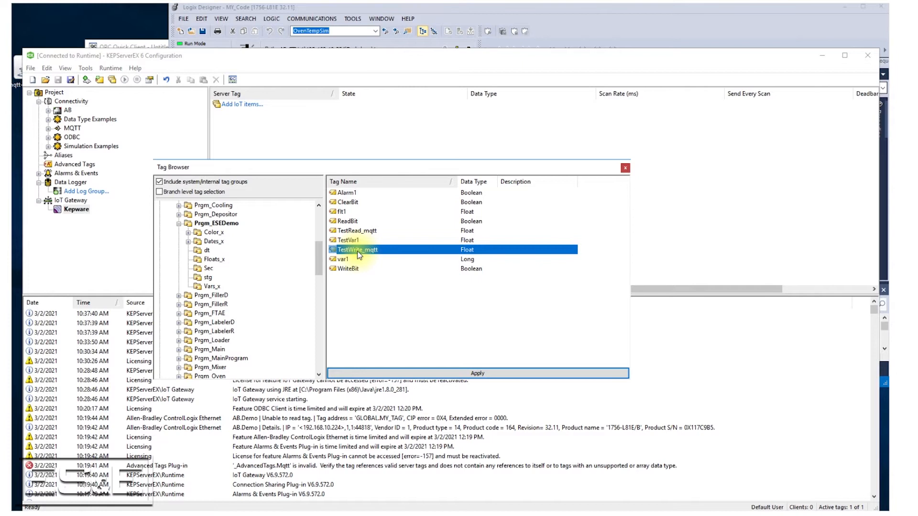
double_click(357, 251)
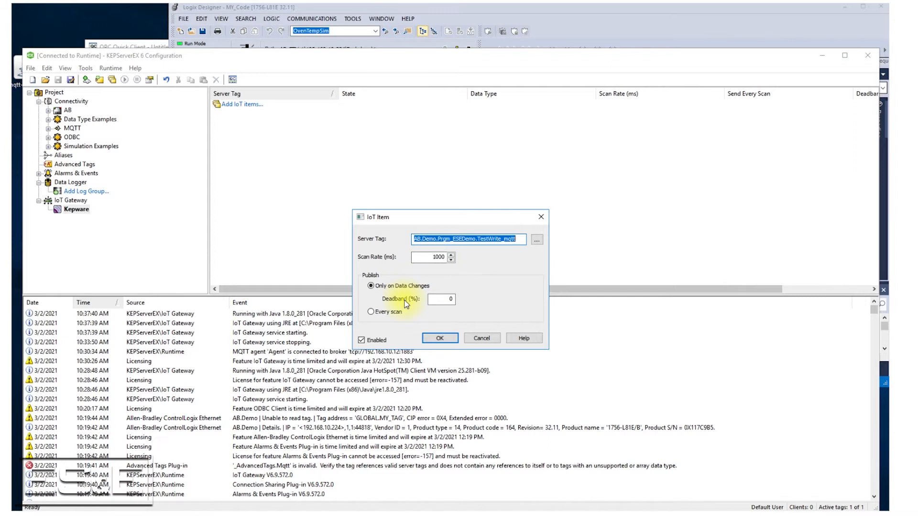
click(440, 338)
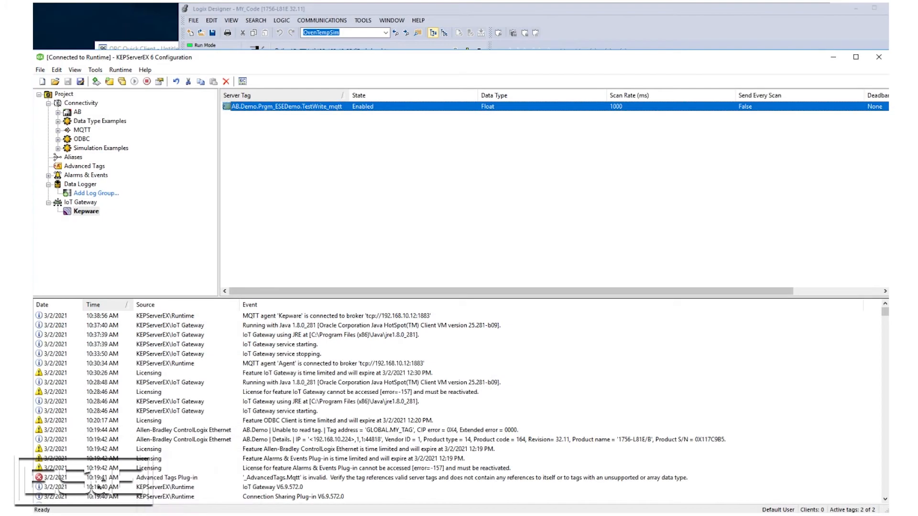
- Switch to mqtt-spy, open the RabbitMQ connection and show its publish and subscription view
mouse_move(173, 515)
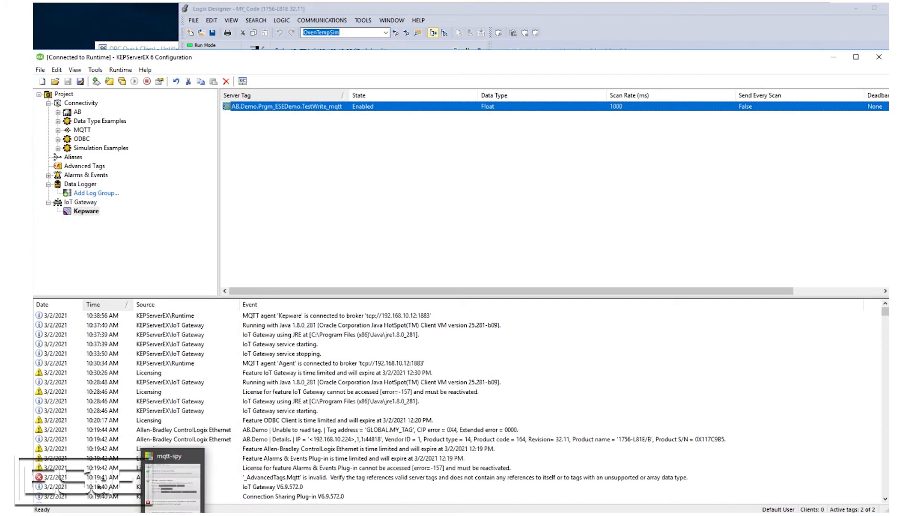
click(173, 483)
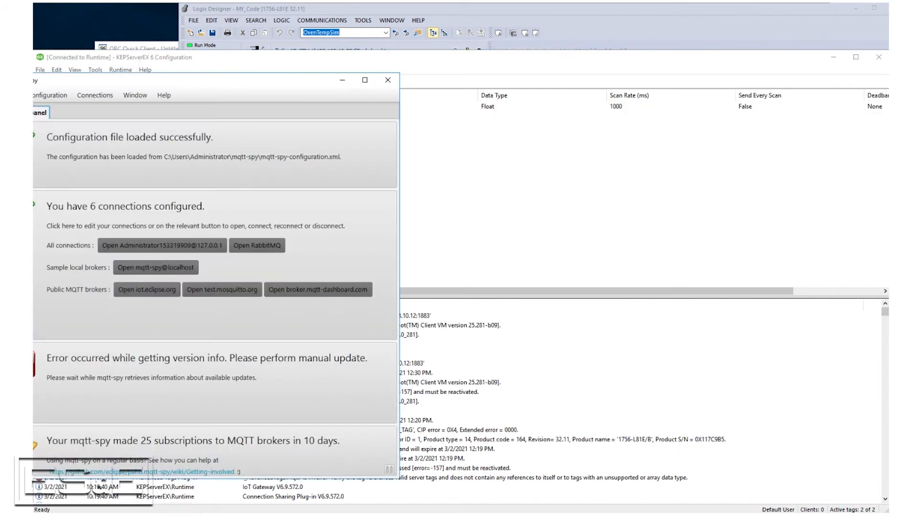
drag(260, 86, 579, 76)
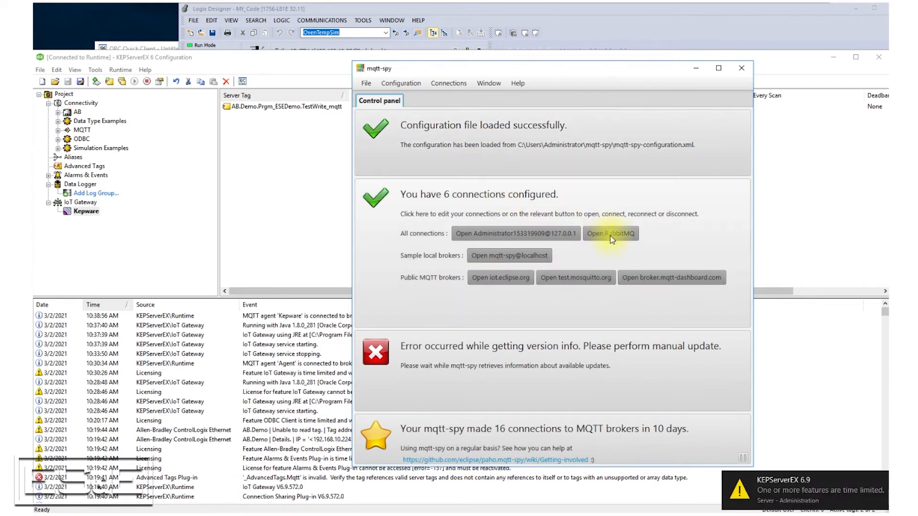
click(610, 234)
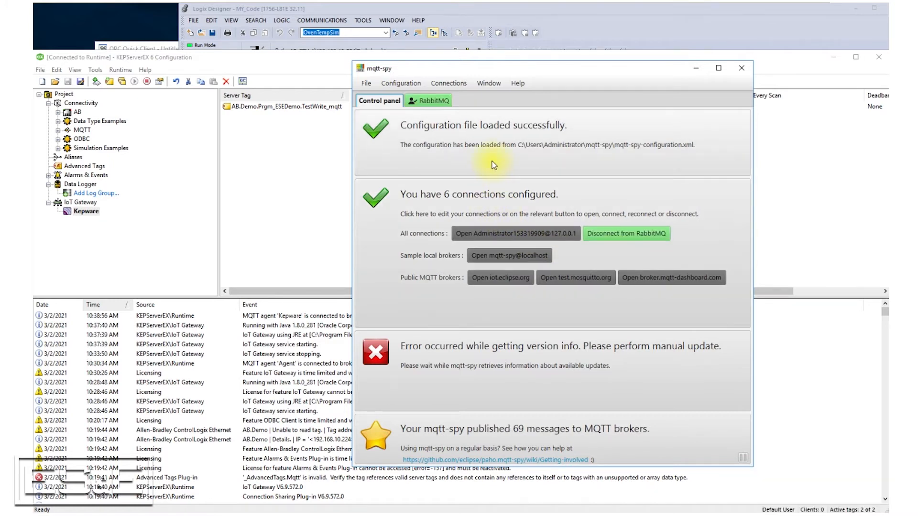
click(428, 101)
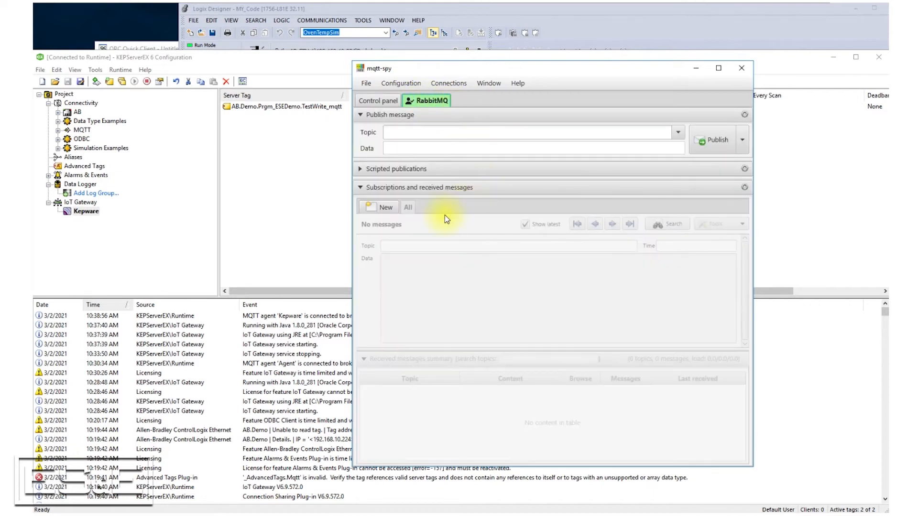
- Subscribe to the topic /mqtt/to_write_mq on the RabbitMQ connection and show that subscription's messages
click(381, 208)
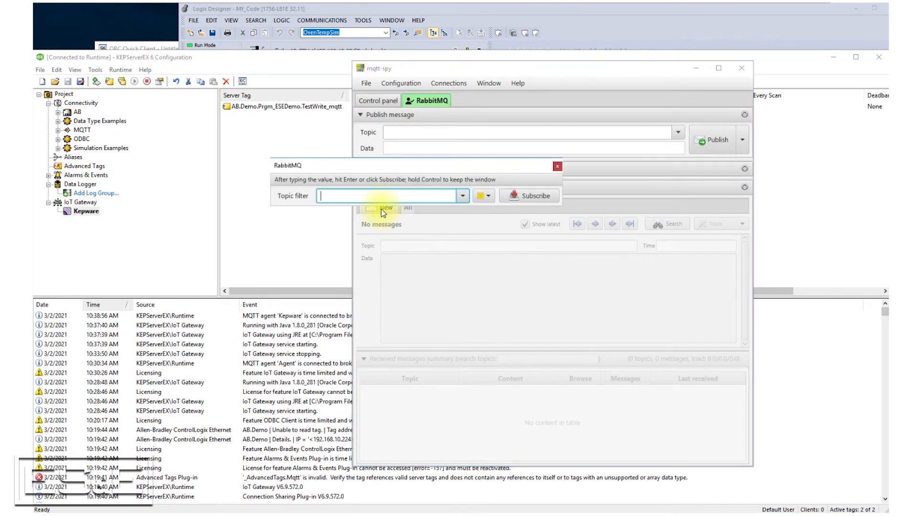
text(/)
text(mqtt/to_write_)
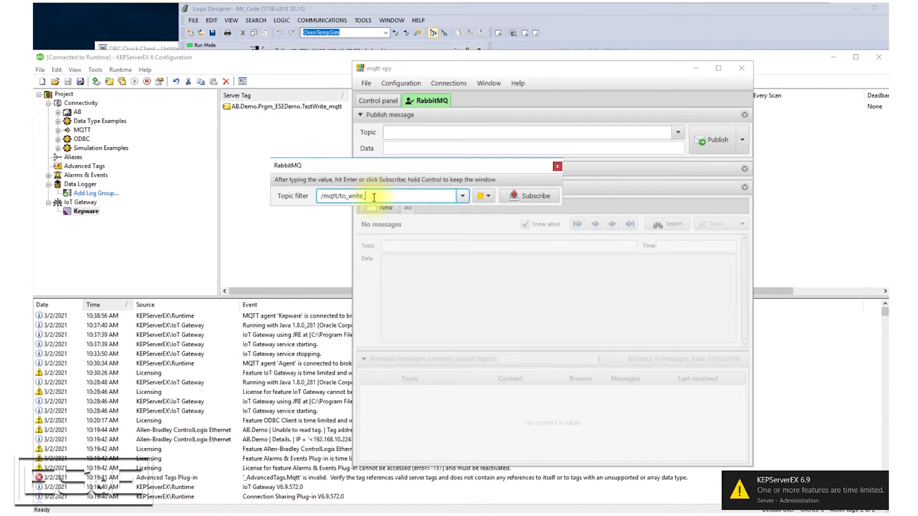
text(mq)
click(532, 197)
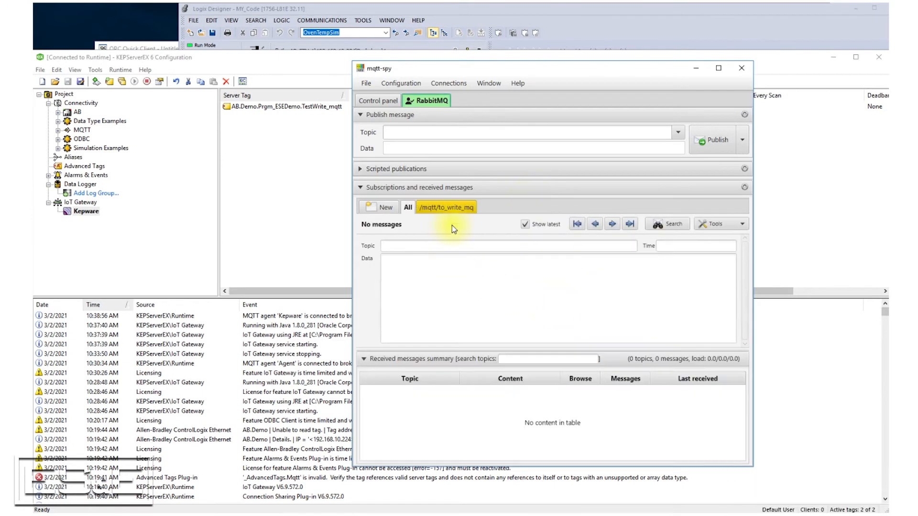
click(455, 208)
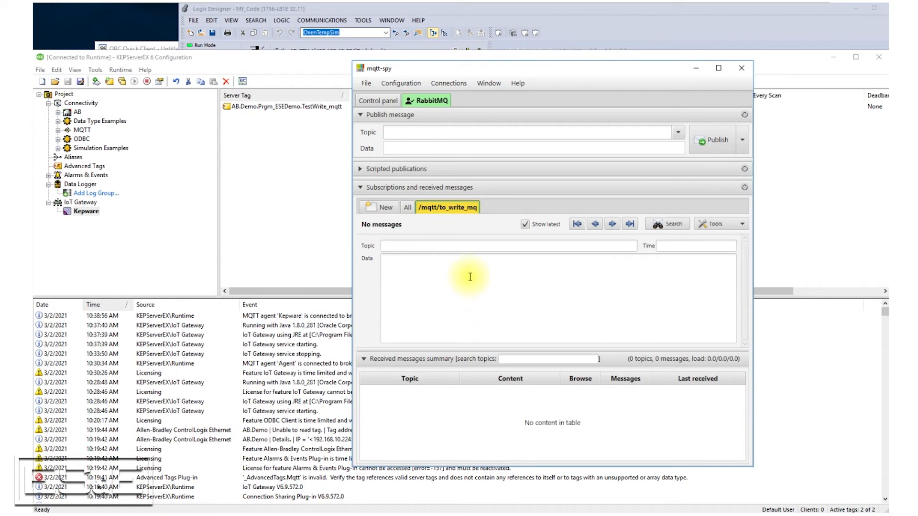
- In Logix Designer, set the TestWrite_mqtt tag value to 98 and check the message received in mqtt-spy
click(330, 15)
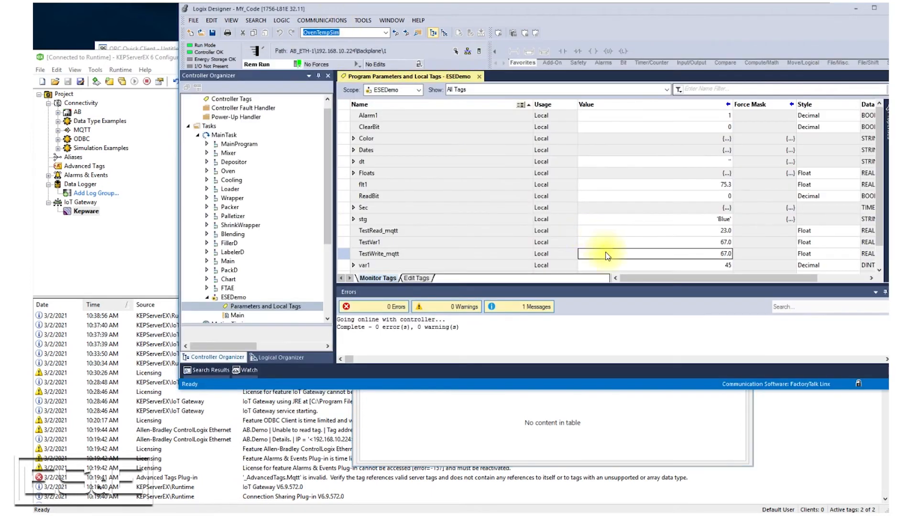
click(594, 259)
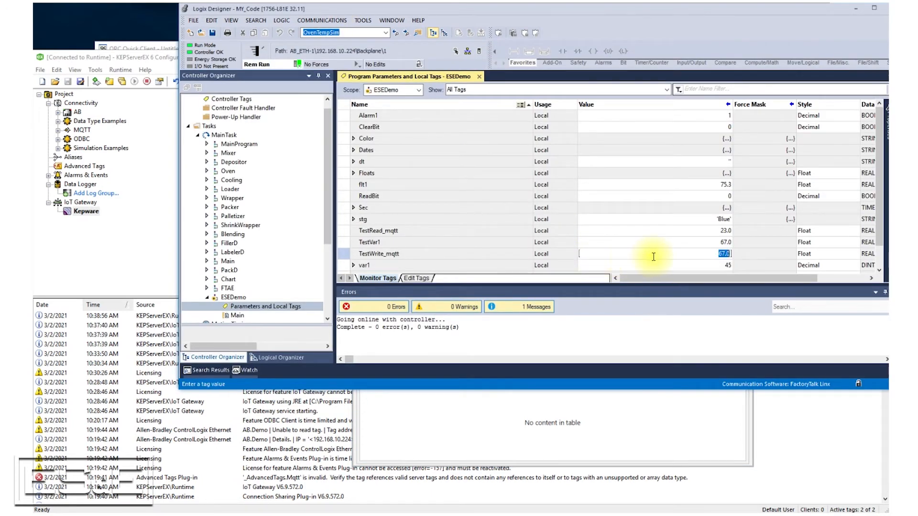
text(98)
key(Return)
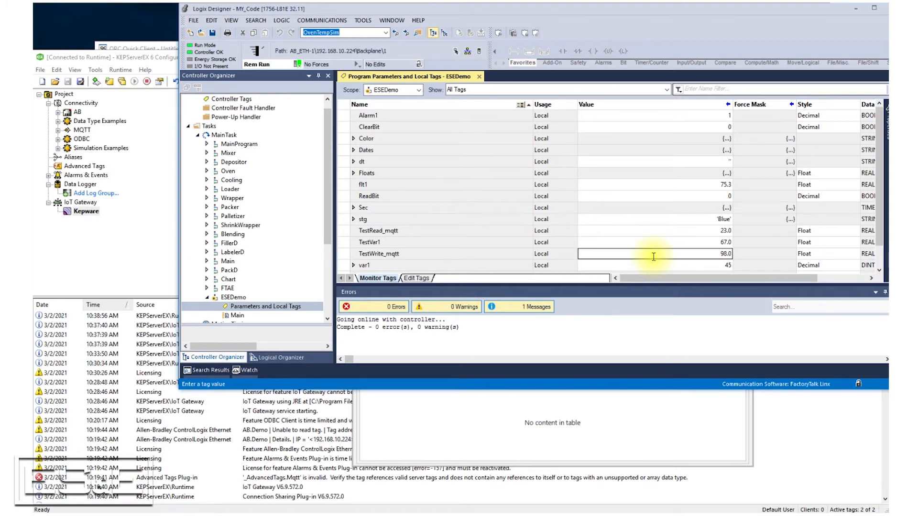
click(504, 424)
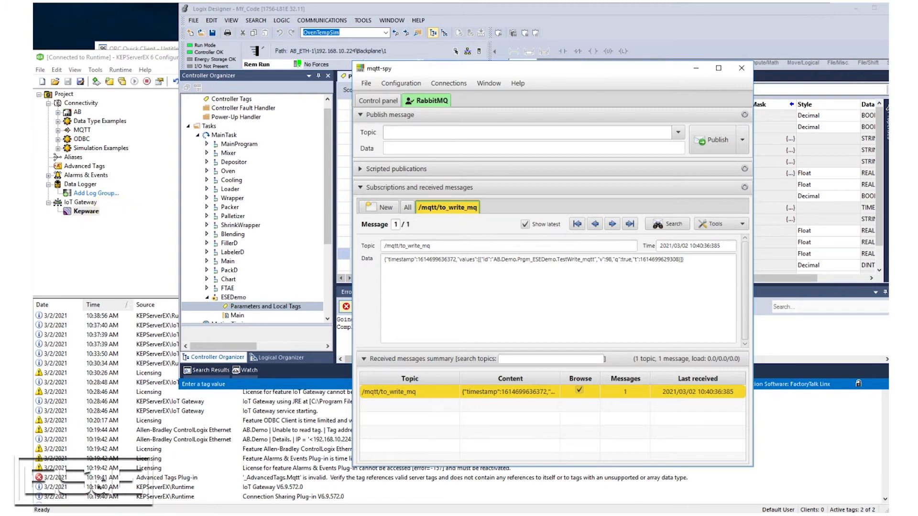
- In the Command Prompt, recall the earlier subscribe command and run it as mosquitto_sub -h 192.168.10.12 -t /mqtt/to_write_mq
click(210, 515)
click(196, 341)
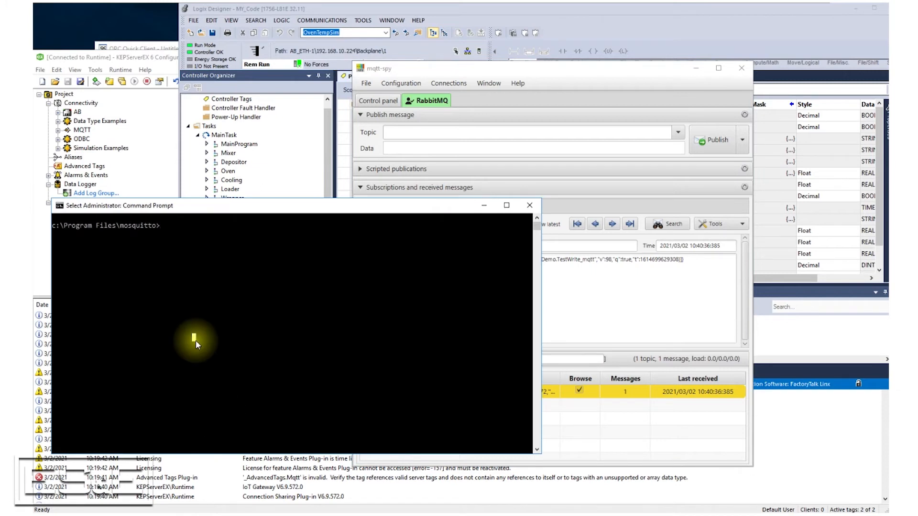
key(Up)
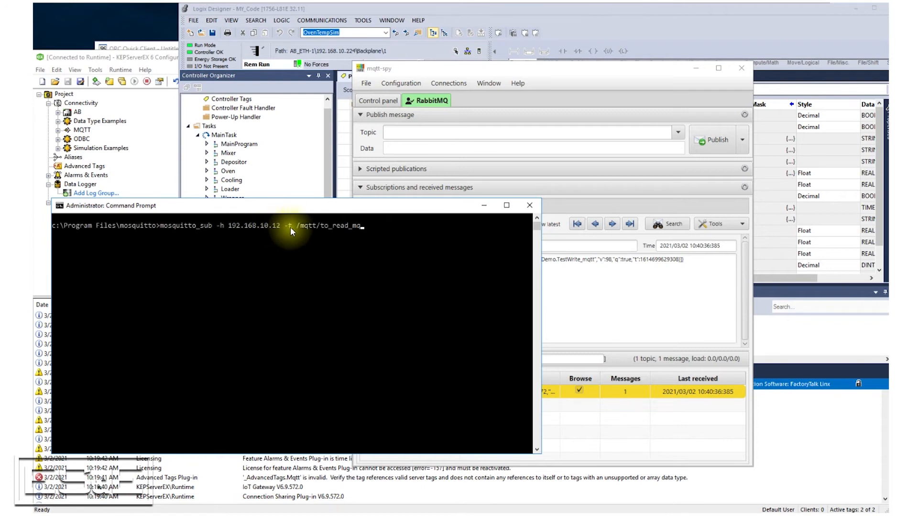
key(Left)
key(Left)
key(Left)
key(BackSpace)
key(BackSpace)
key(BackSpace)
key(BackSpace)
text(write)
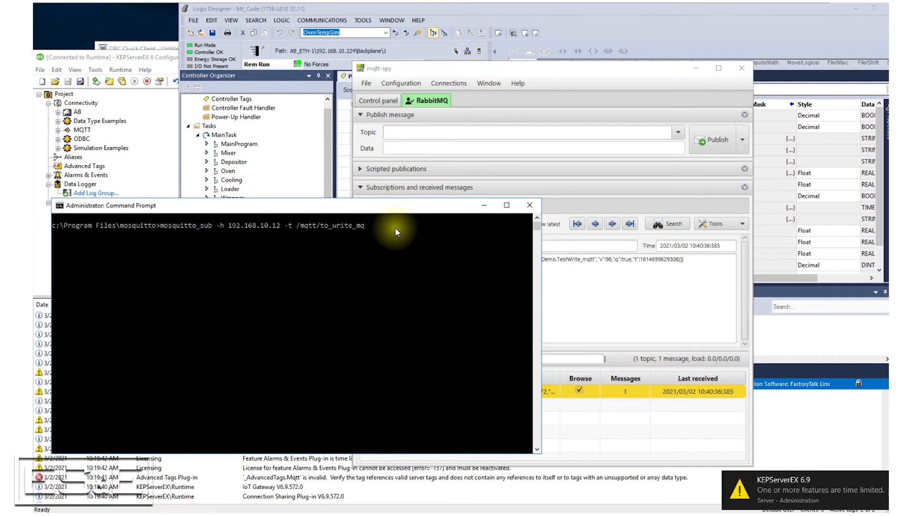
key(Return)
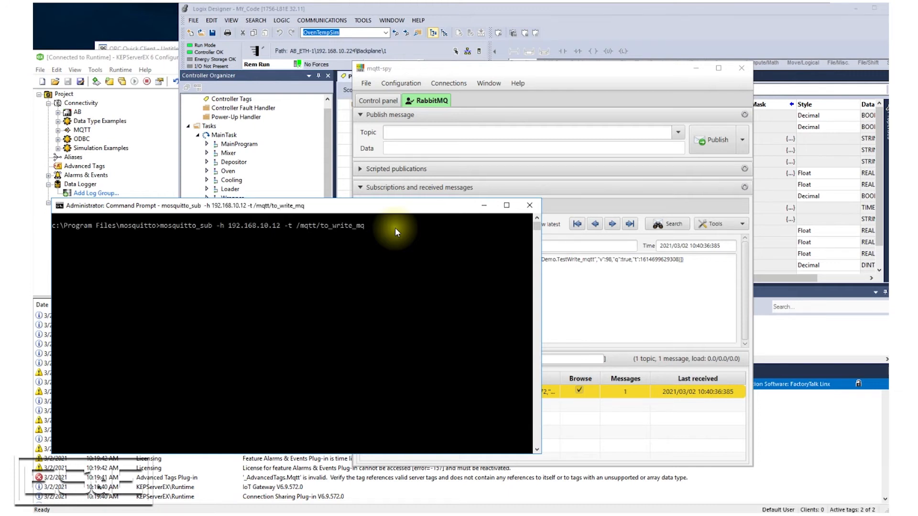
- Stop the running subscription and rerun the same mosquitto_sub command with the -d option
key(ctrl+c)
key(Up)
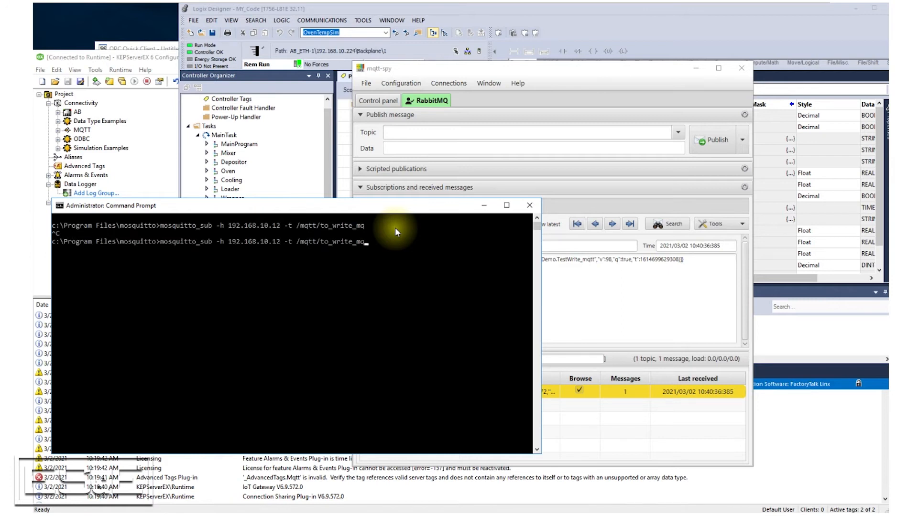
text(-d)
key(Return)
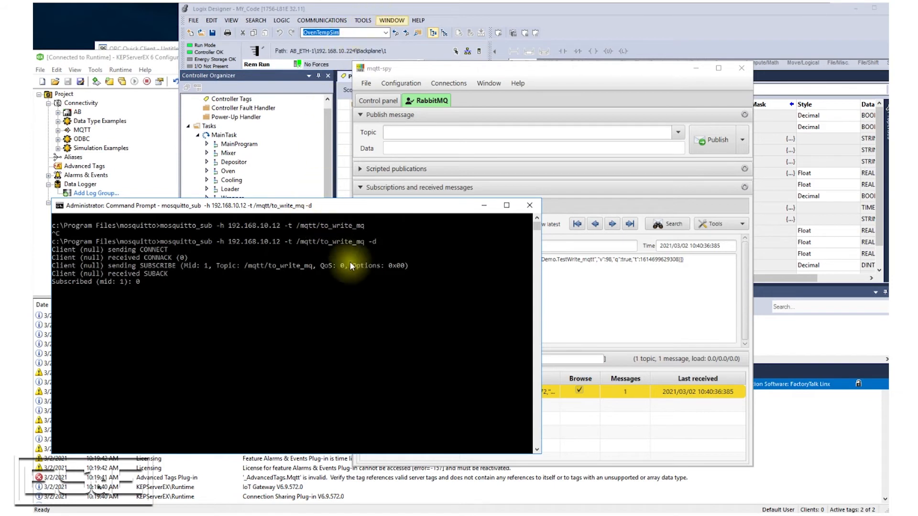
- In Logix Designer, set TestWrite_mqtt to 101 and check the published message in mqtt-spy and the Command Prompt
click(449, 11)
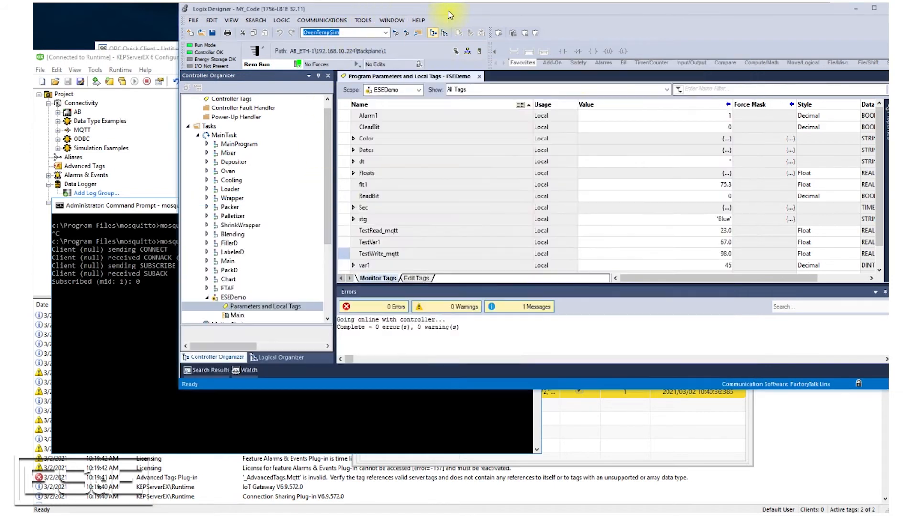
click(675, 261)
click(672, 253)
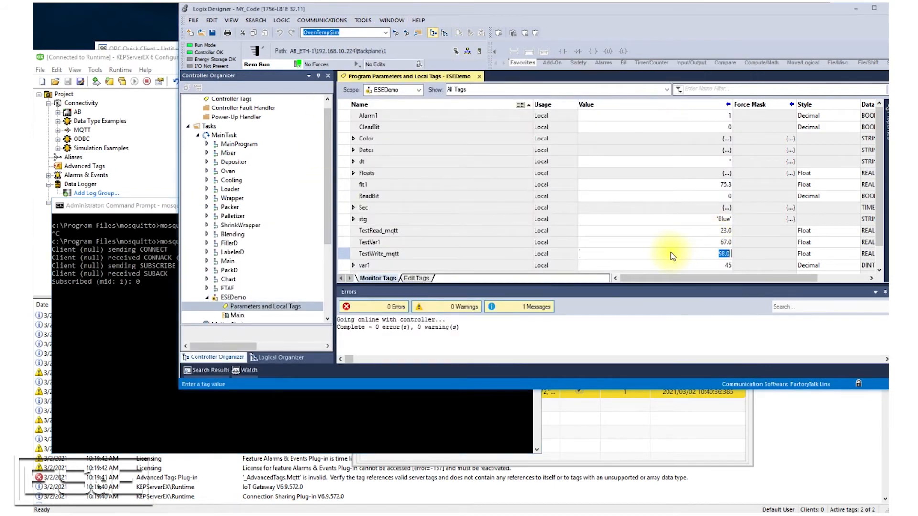
text(101)
key(Return)
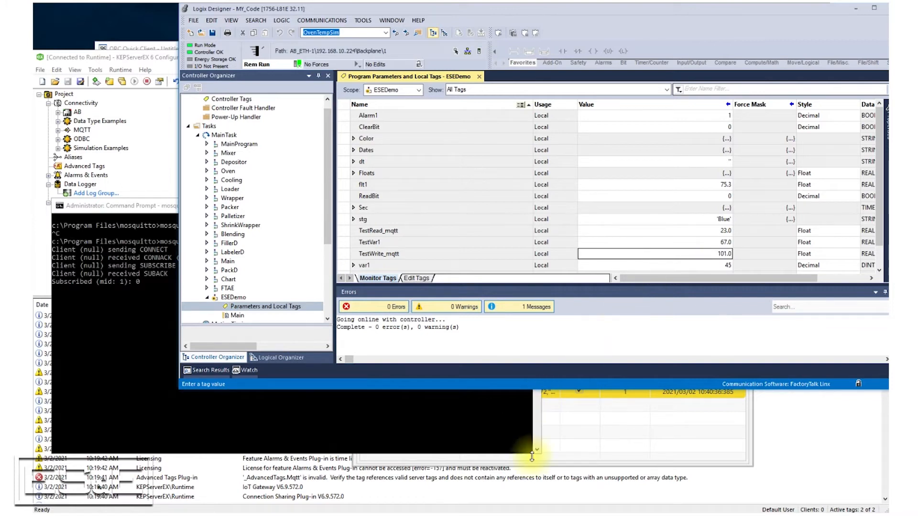
click(614, 445)
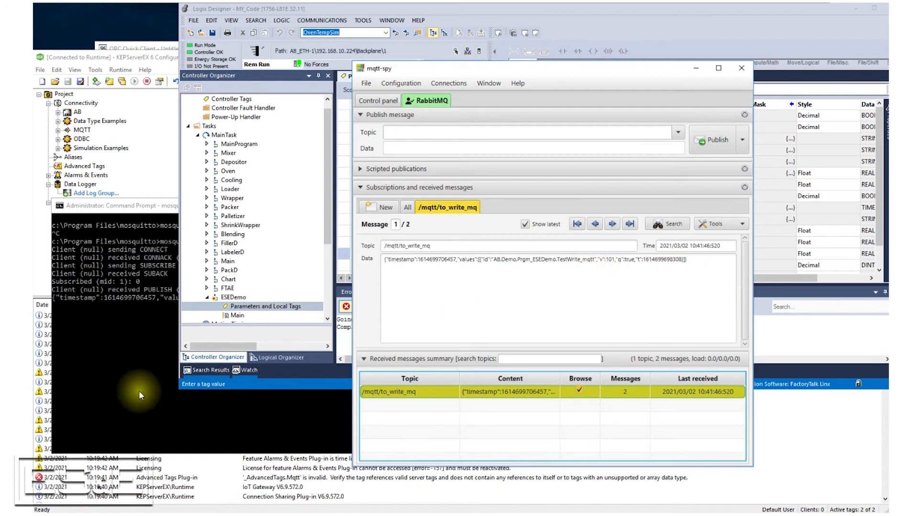
click(150, 415)
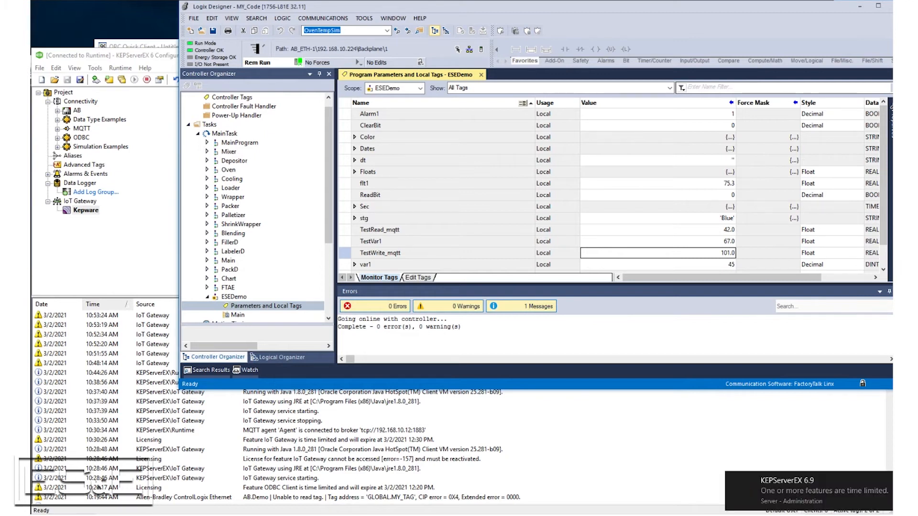
- In KEPServerEX, open the Kepware agent's subscription properties and set Listen for Write Requests to Yes
click(103, 208)
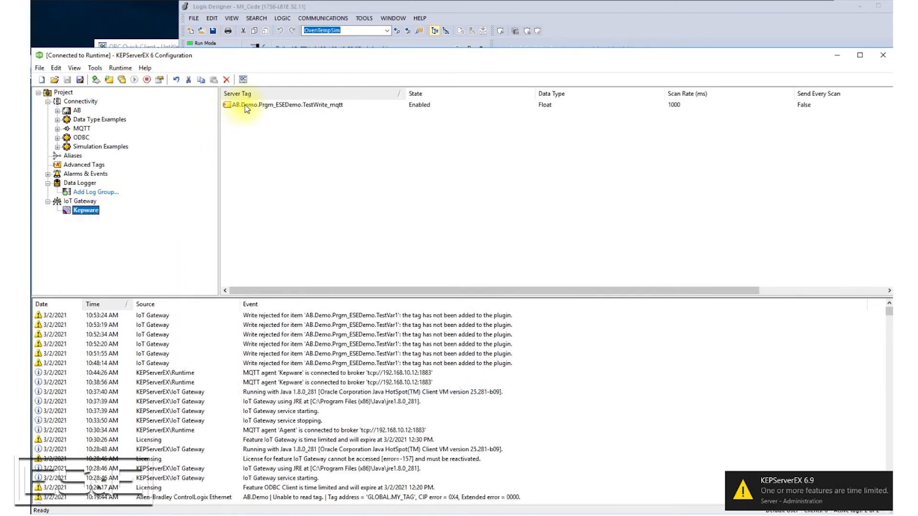
right_click(85, 208)
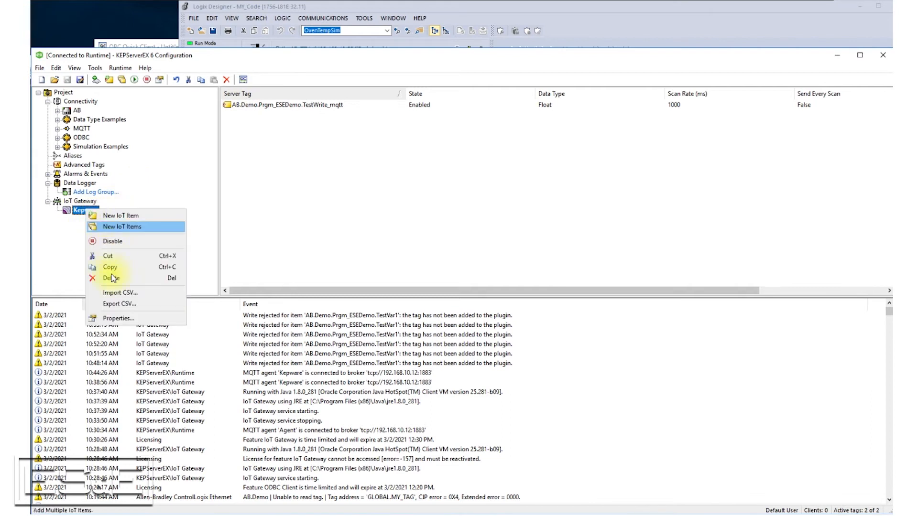
click(127, 320)
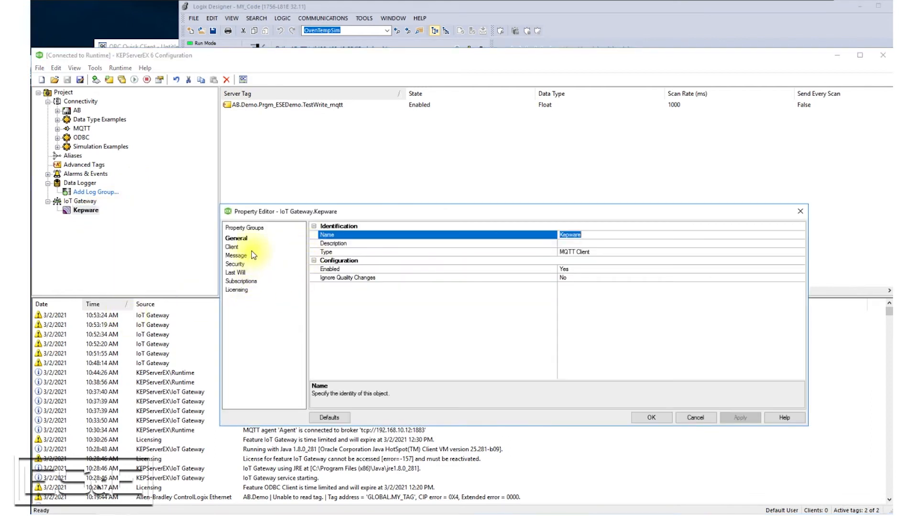
click(256, 282)
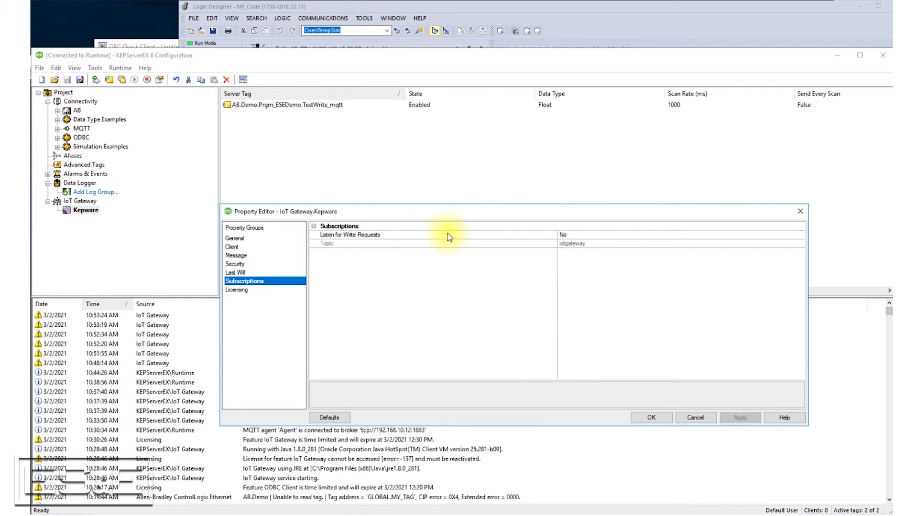
click(582, 237)
click(803, 238)
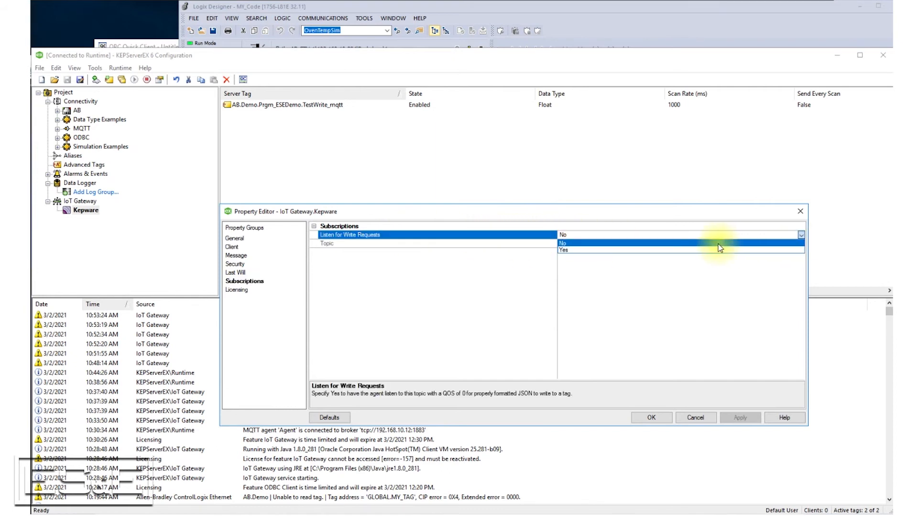
click(662, 252)
- Set the agent's subscription topic to /mqtt/to_read_mq, apply the change and close the properties
click(589, 245)
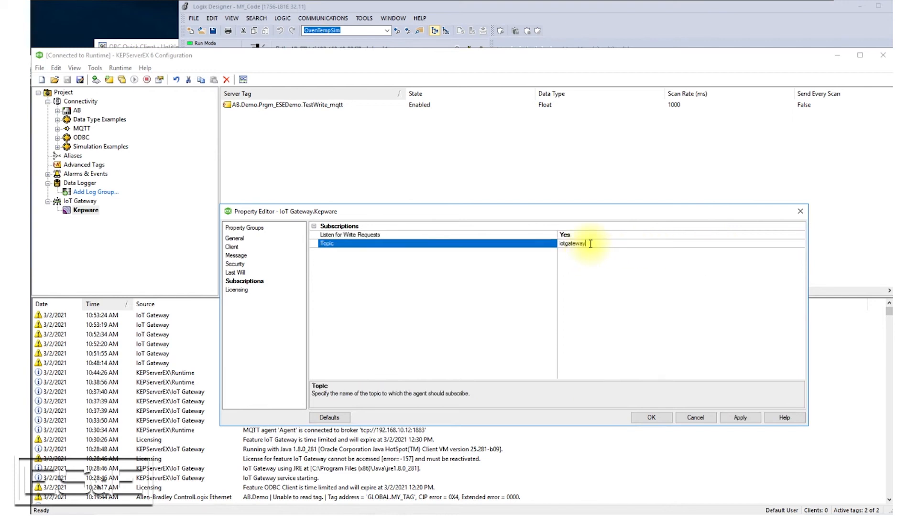
drag(589, 244, 547, 246)
key(BackSpace)
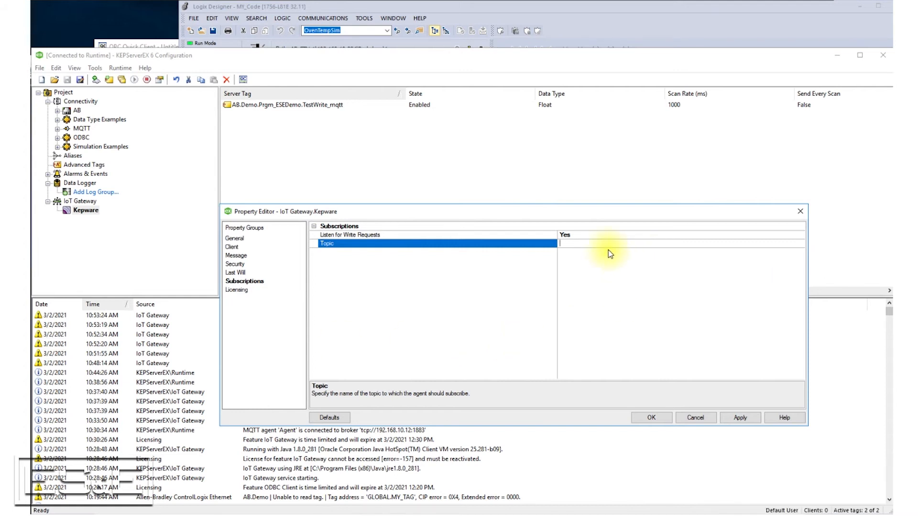
text(/mqtt/)
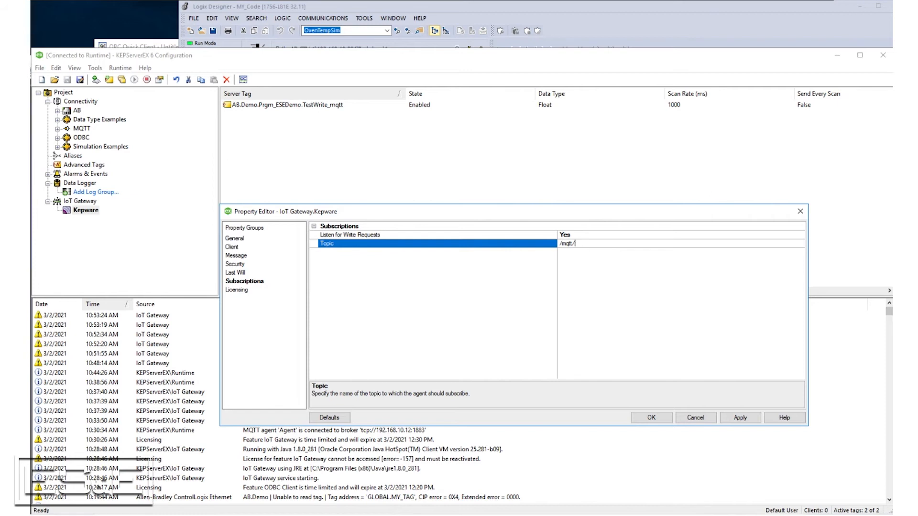
click(592, 245)
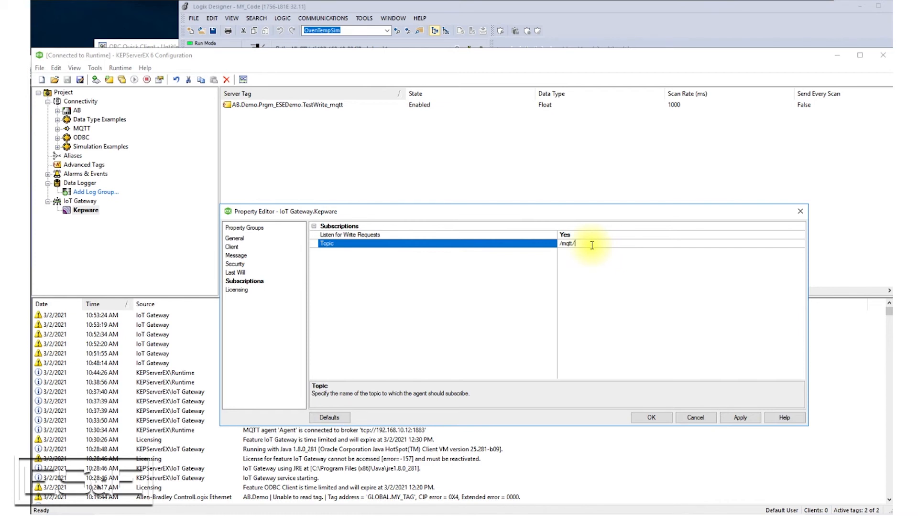
text(to_read_mq)
click(741, 418)
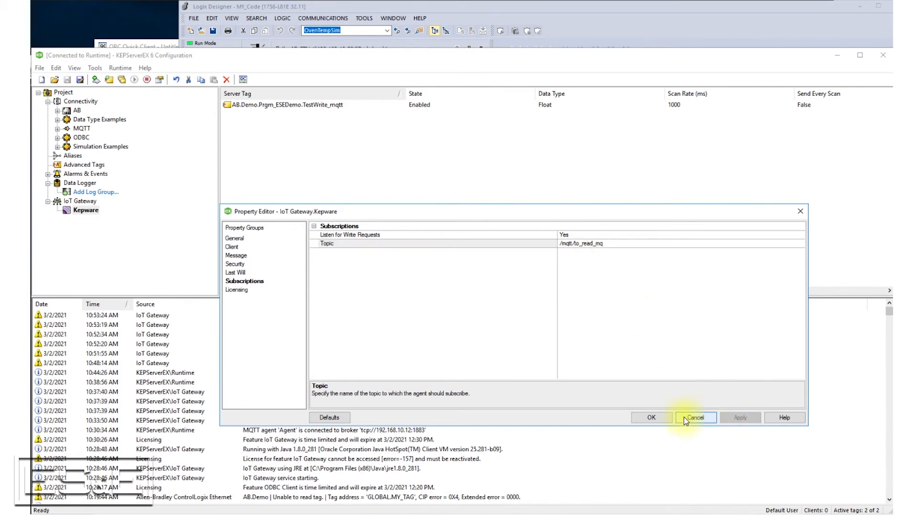
click(652, 418)
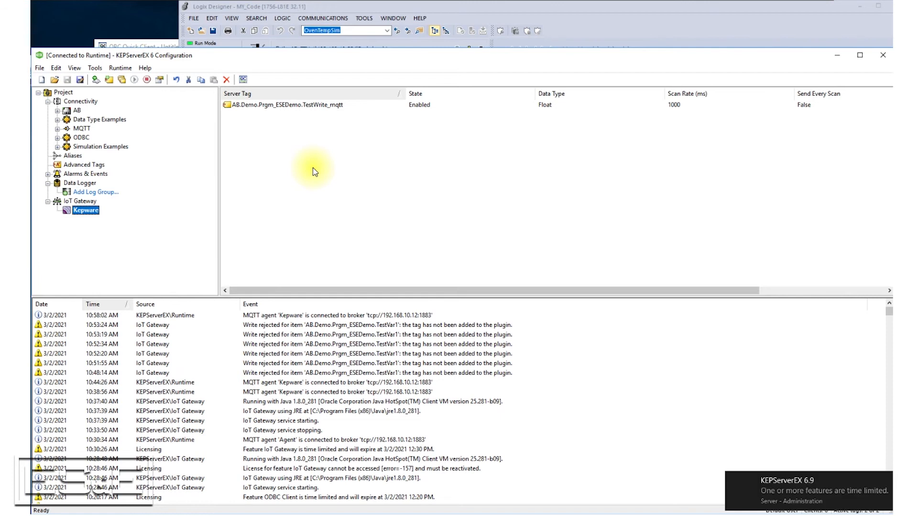
- Add an IoT item for the server tag AB.Demo.Prgm_ESEDemo.TestRead_mqtt to the Kepware agent, keeping the default scan rate and publish settings
right_click(244, 155)
click(265, 160)
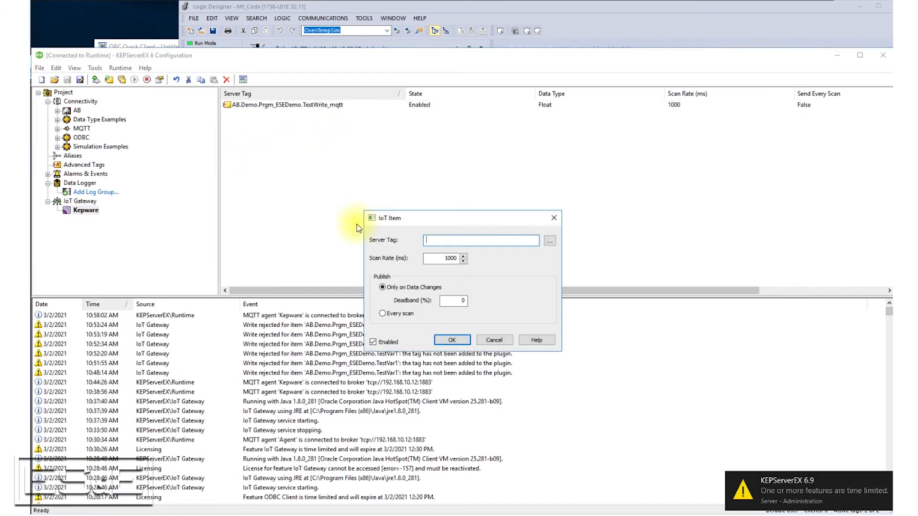
click(550, 240)
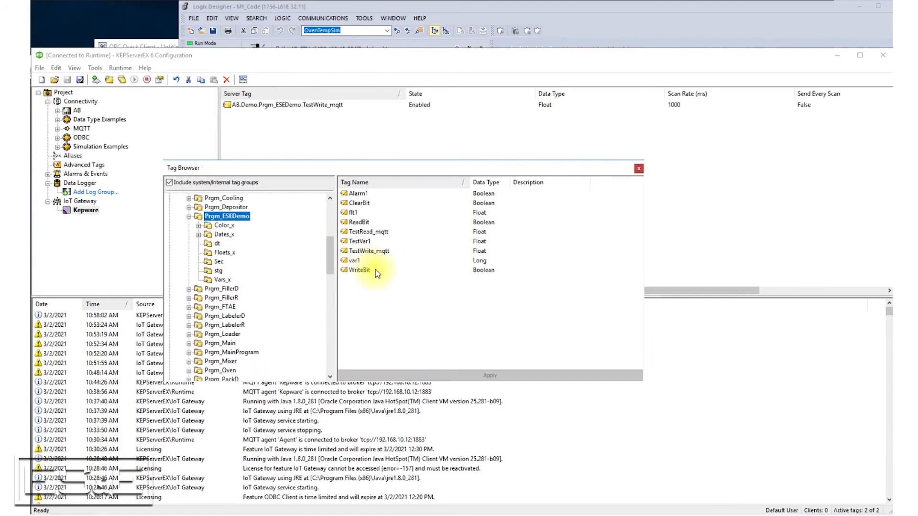
double_click(368, 232)
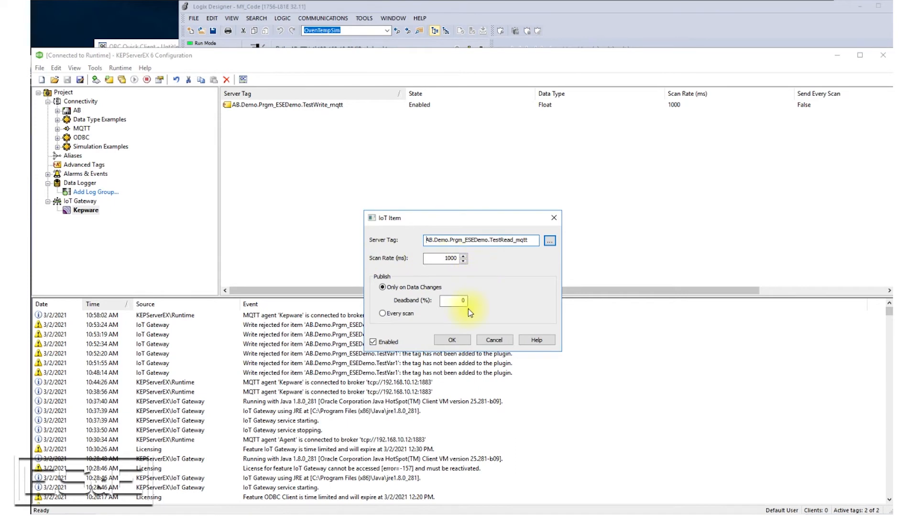
click(453, 341)
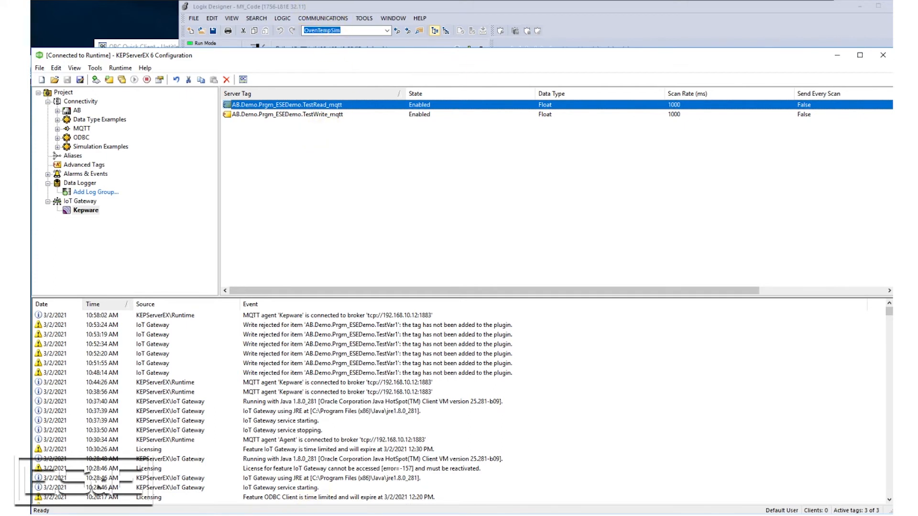
- Switch to mqtt-spy and enter /mqtt/to_read_mq as the topic of the message to publish
click(318, 515)
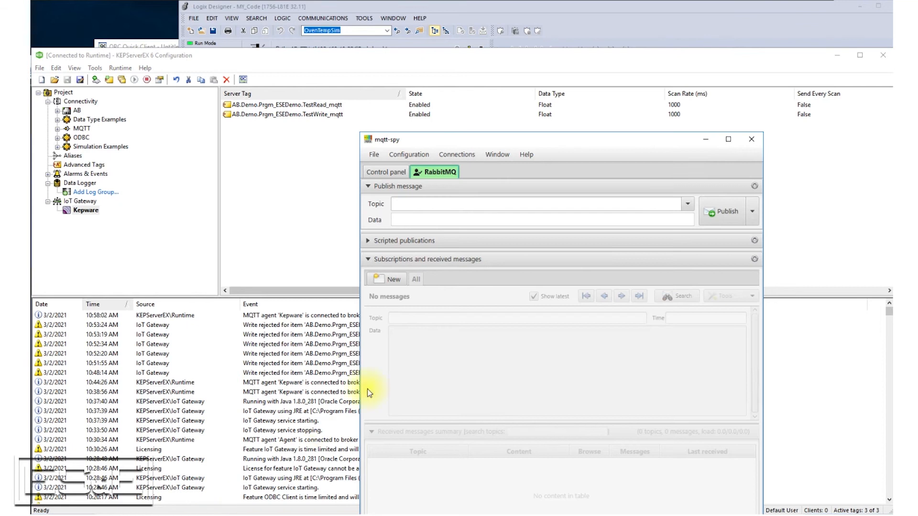
drag(496, 141, 496, 30)
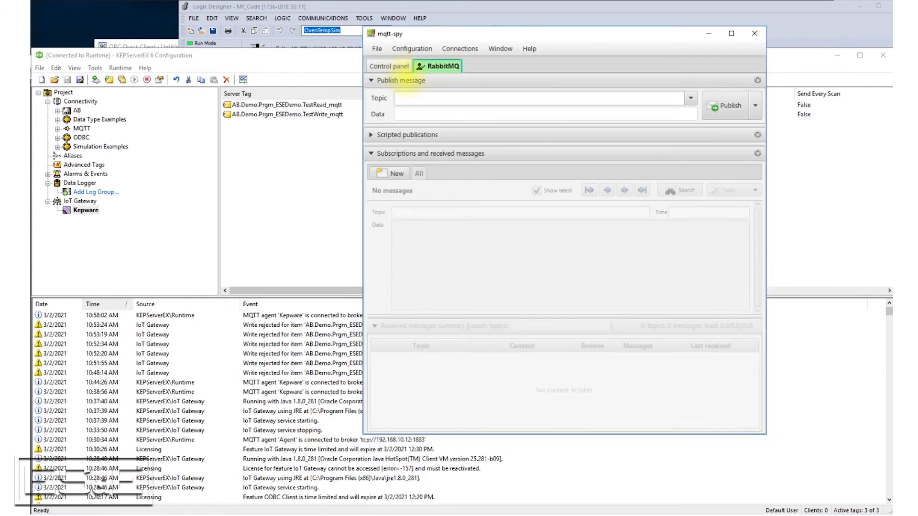
click(416, 98)
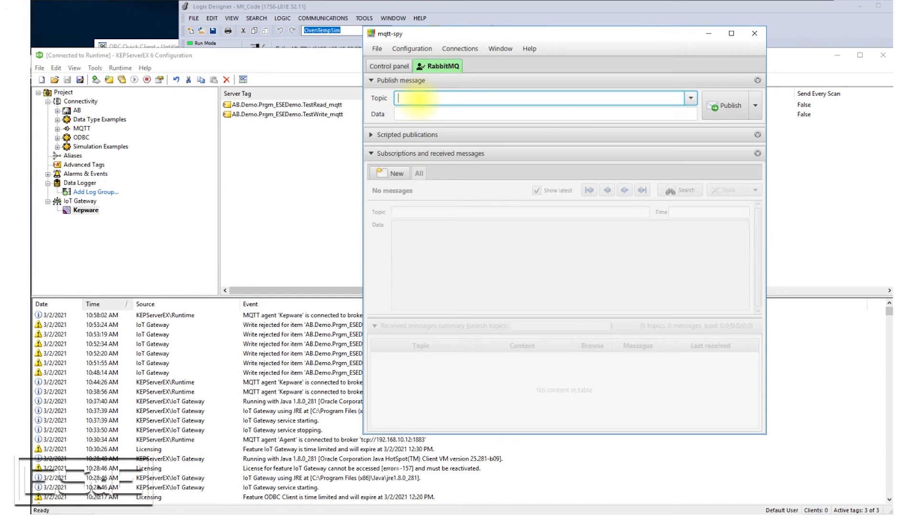
text(/mqtt/)
key(BackSpace)
key(BackSpace)
key(BackSpace)
text(tt/to_read_mq)
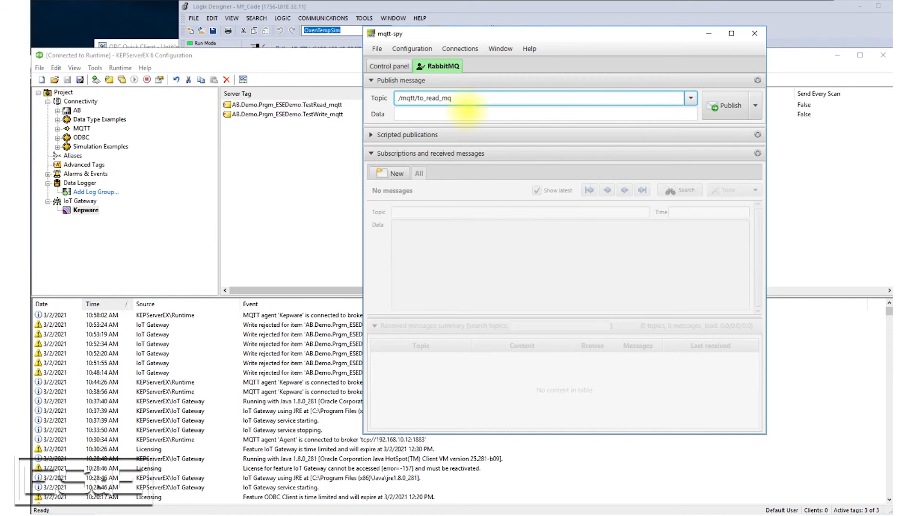
- Start the message data with [{"id":" and insert AB.Demo.Prgm_ESEDemo.TestRead_mqtt, copied from the TestRead_mqtt item's properties in KEPServerEX
click(464, 113)
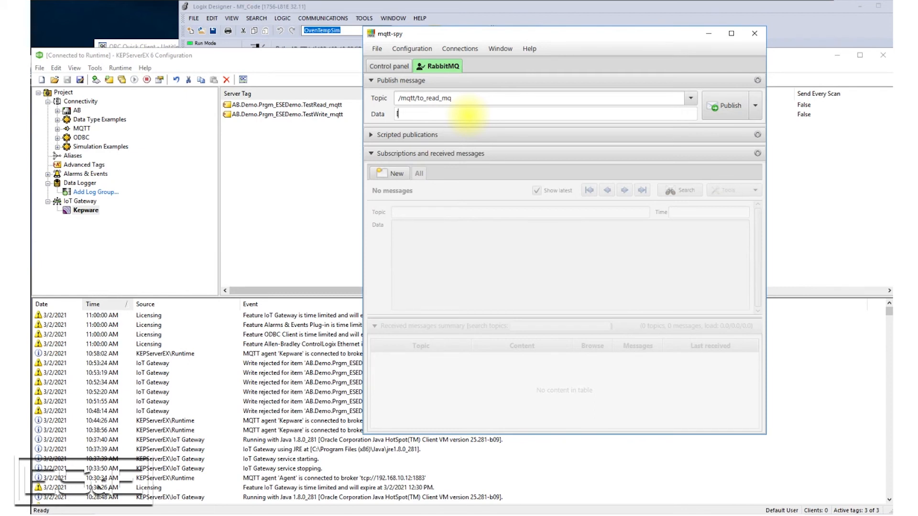
text([{"id":")
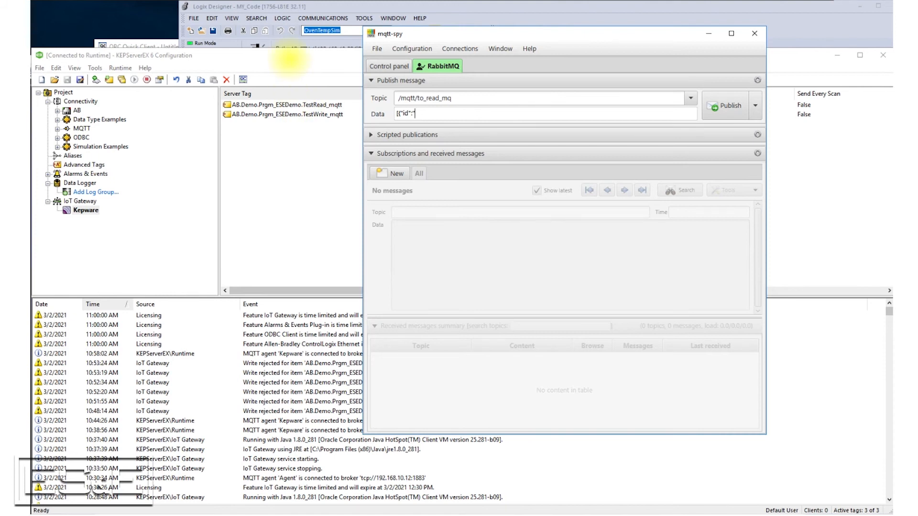
click(290, 60)
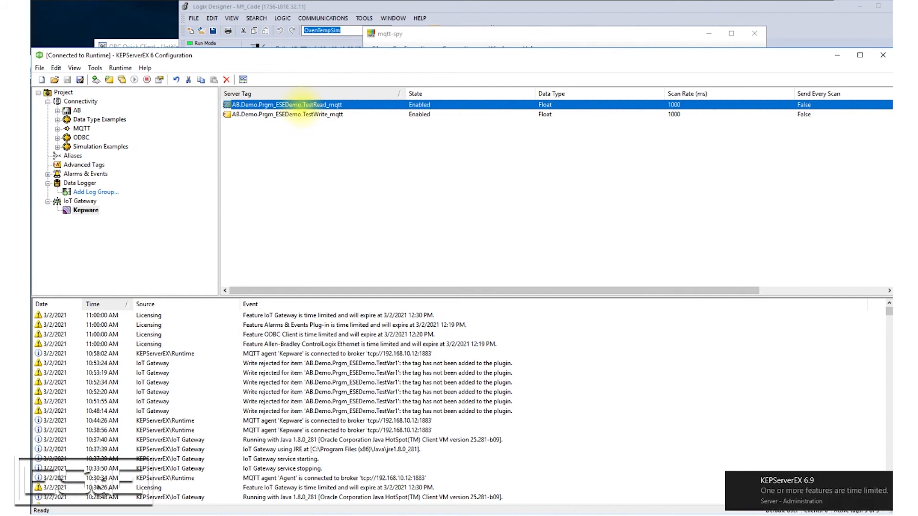
right_click(300, 105)
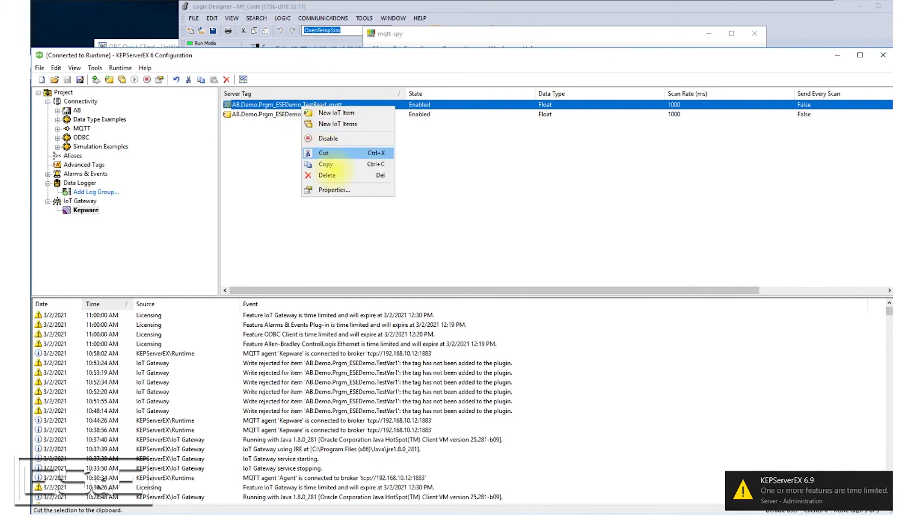
click(329, 189)
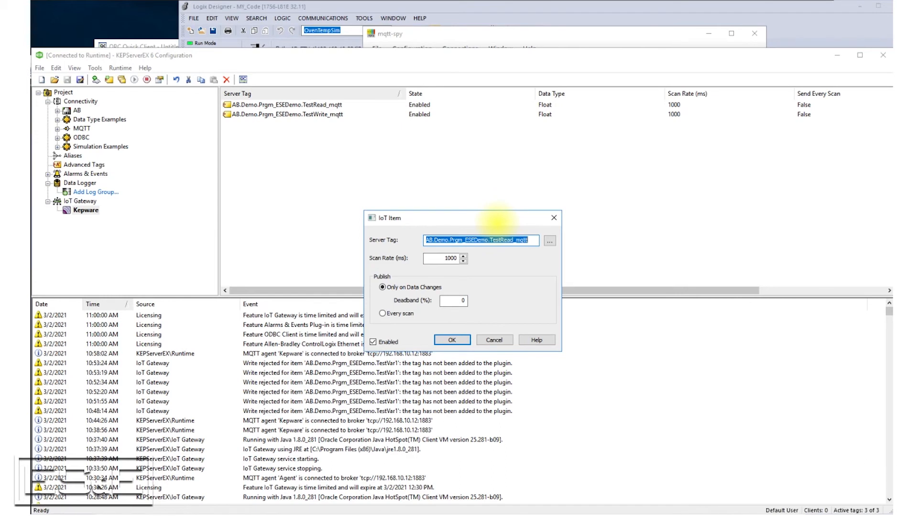
click(451, 340)
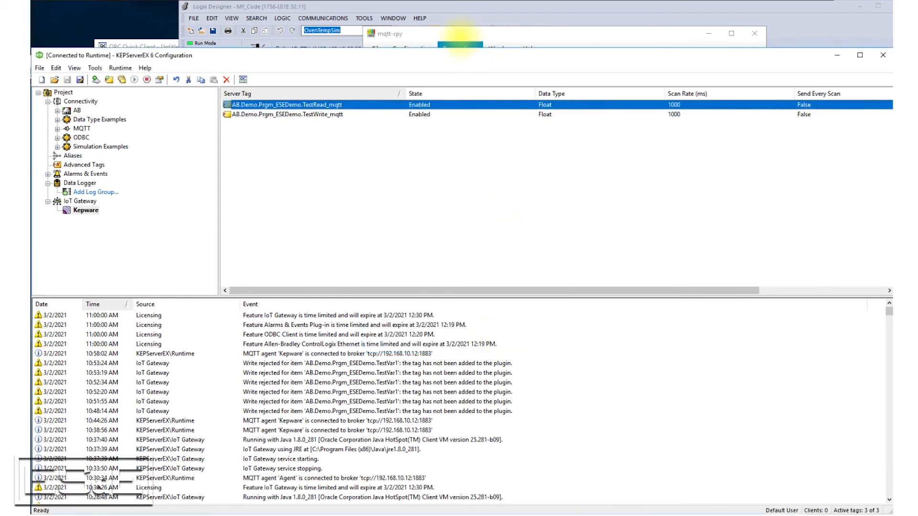
click(460, 37)
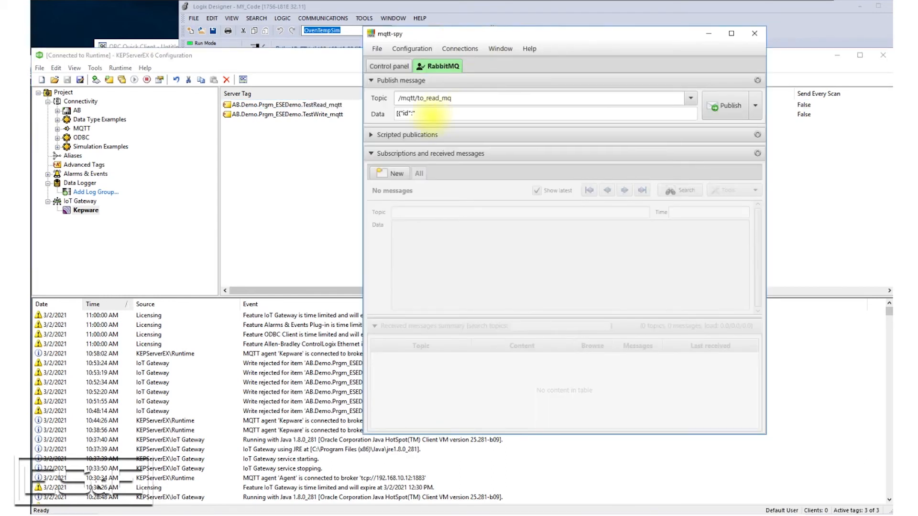
text(AB.Demo.Prgm_ESEDemo.TestRead_mqtt)
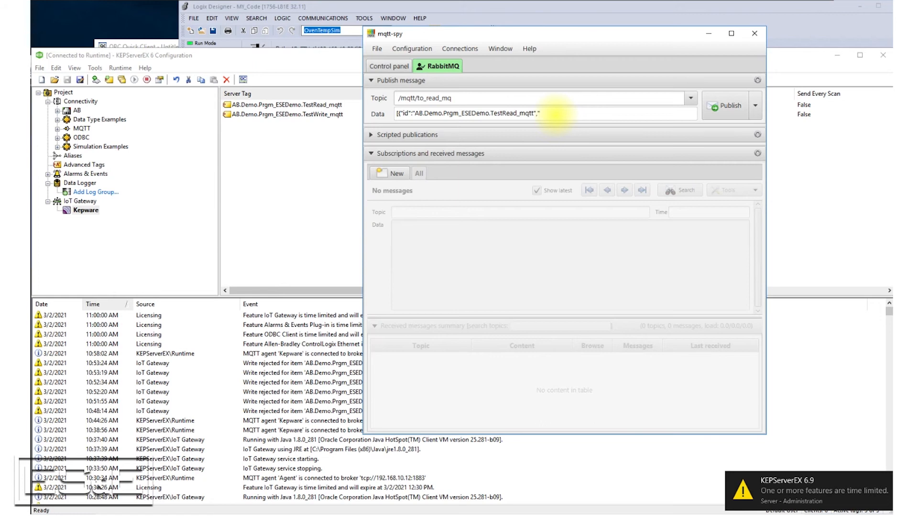
- Complete the message data with "v": 23}], publish it, and check the TestRead_mqtt value in Logix Designer
text(v)
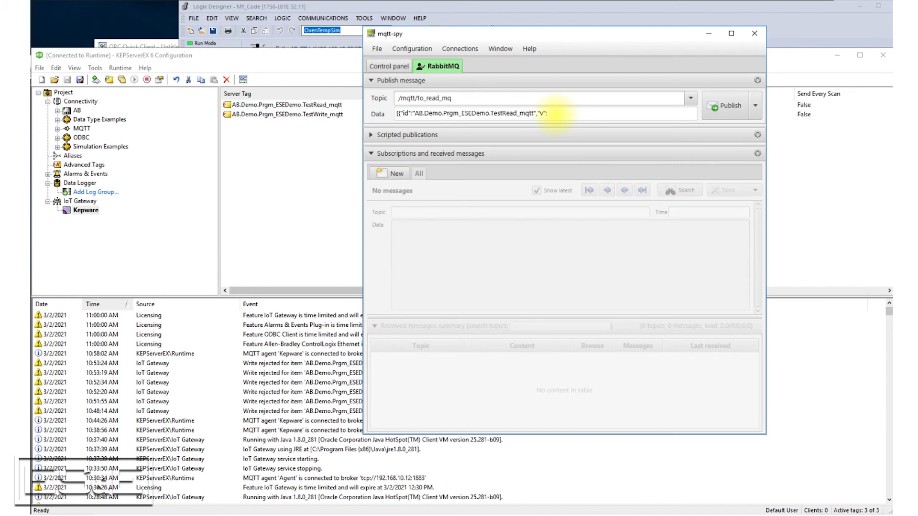
text(": 23}])
click(716, 108)
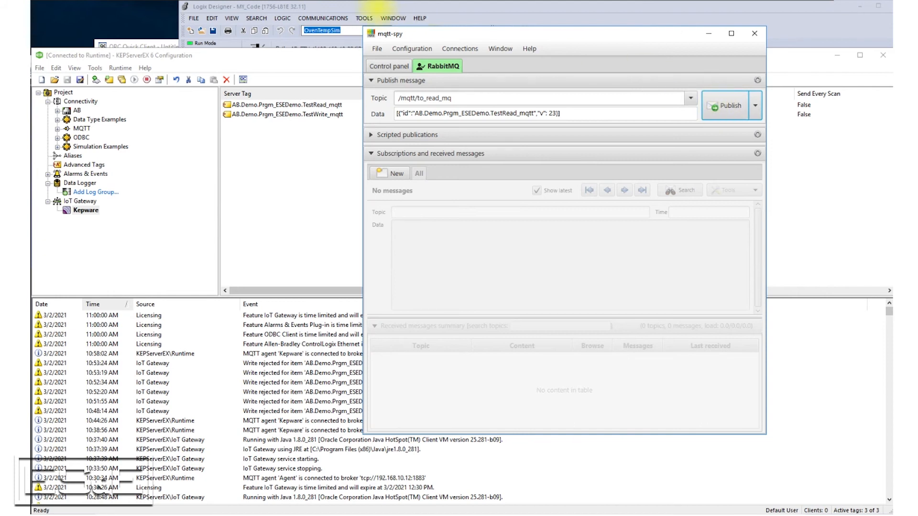
click(388, 10)
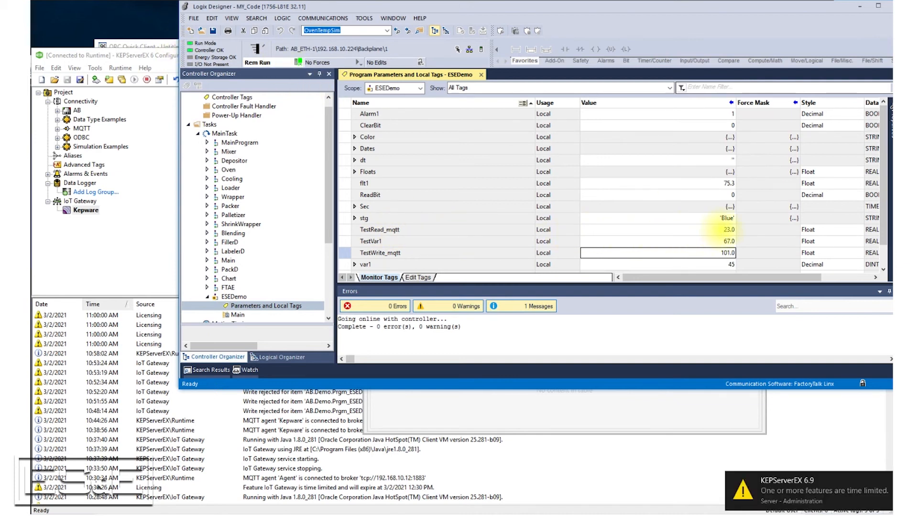
- Change the message value to 203 in mqtt-spy, publish it again, and check TestRead_mqtt in Logix Designer
click(183, 515)
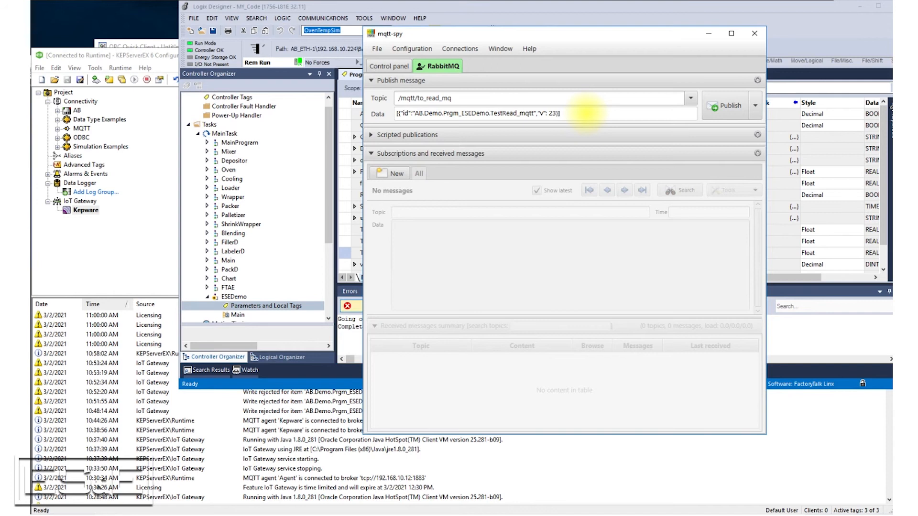
key(BackSpace)
key(BackSpace)
text(203)
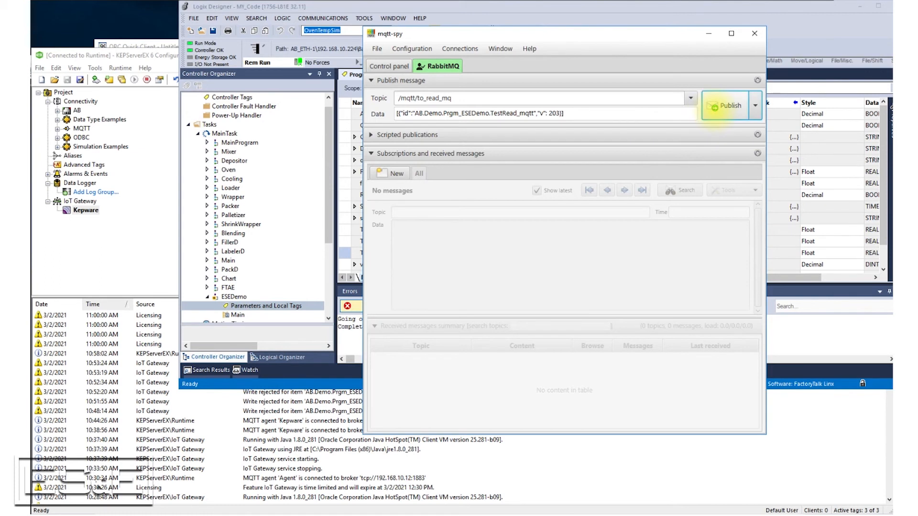
click(714, 106)
click(593, 6)
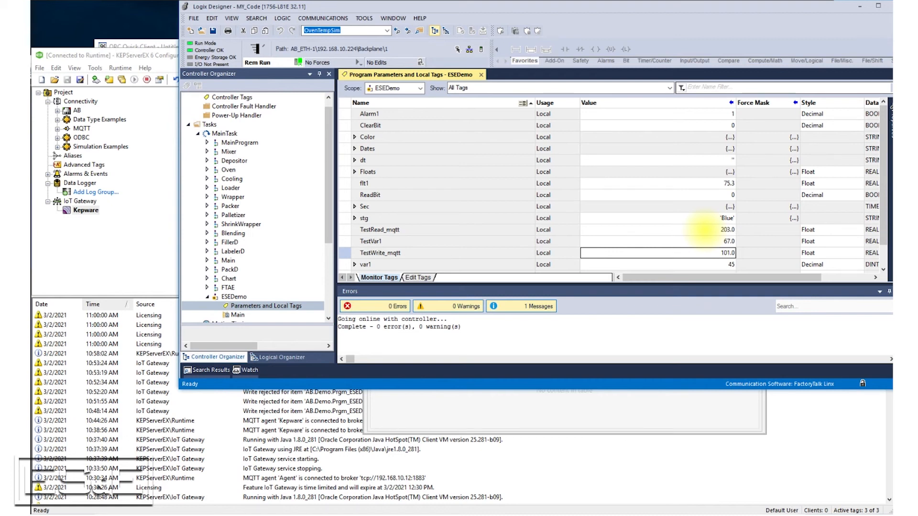
- Compare the tag id in the mqtt-spy message with the IoT Gateway items in KEPServerEX, then review the tag values in Logix Designer
click(272, 515)
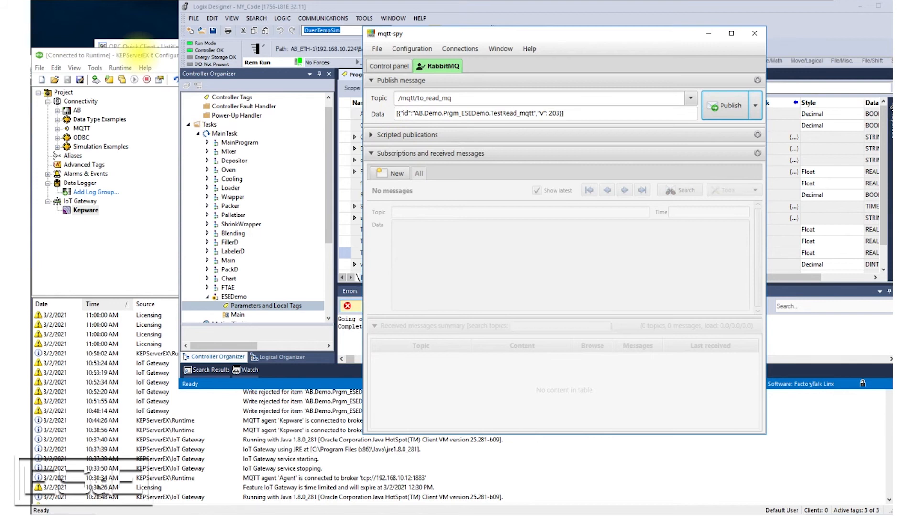
click(136, 56)
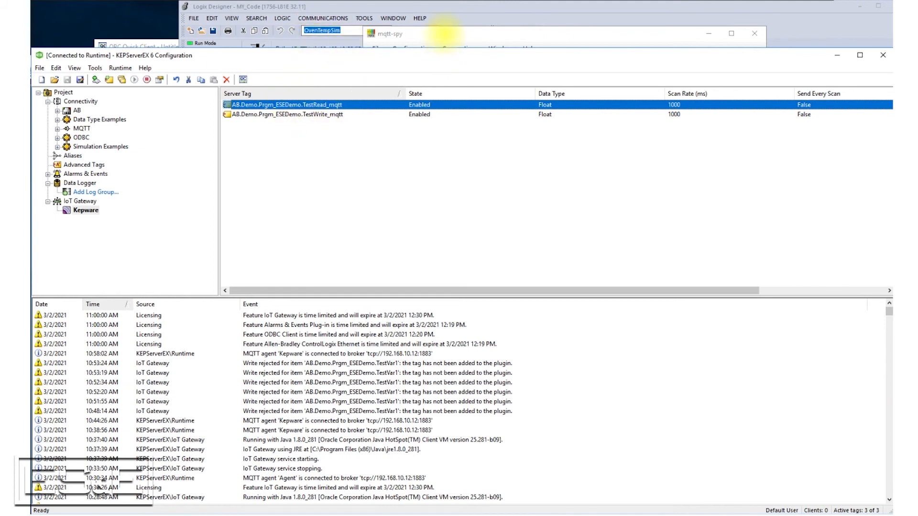
click(443, 33)
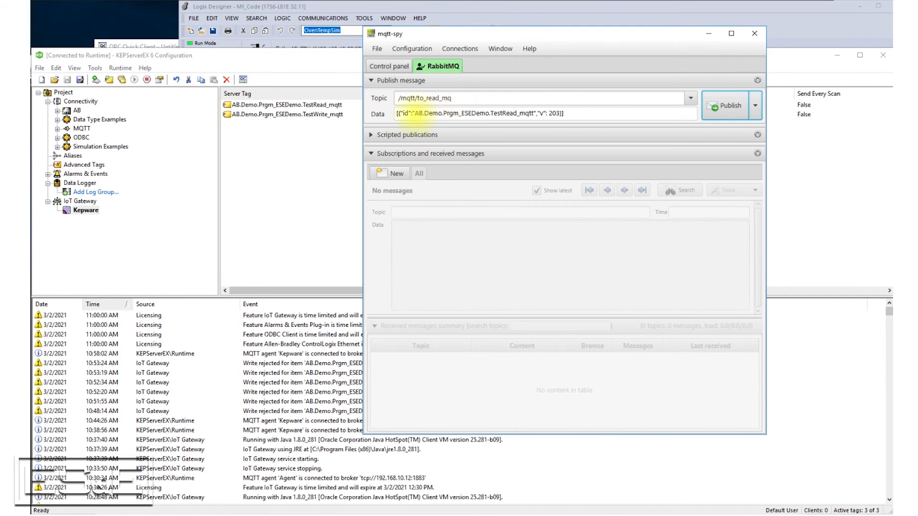
drag(419, 113, 536, 114)
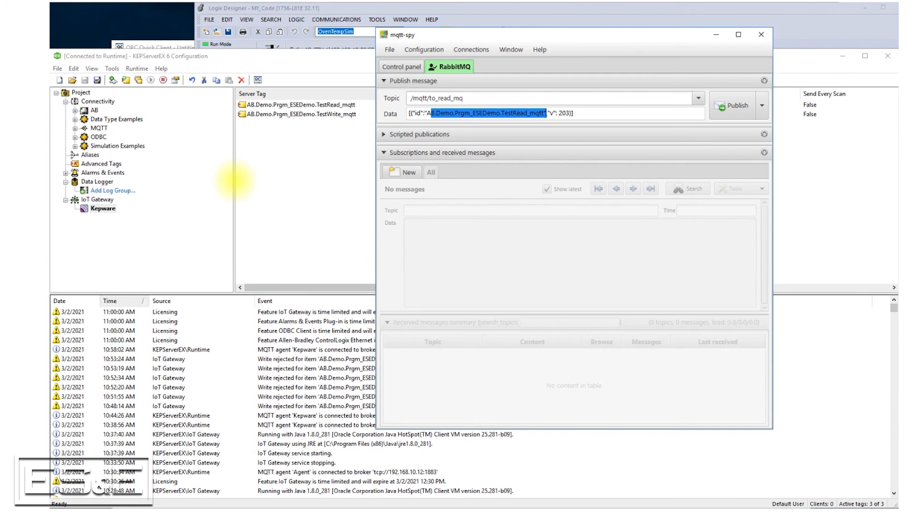
click(265, 59)
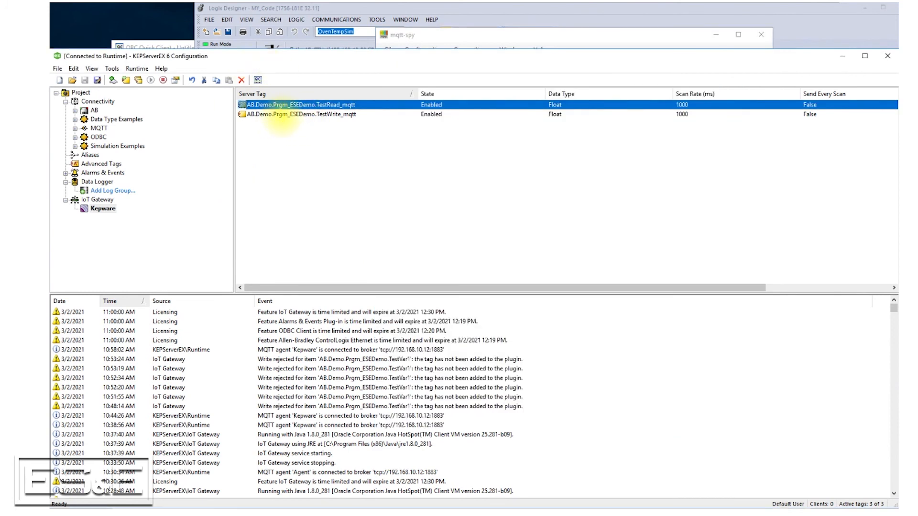
click(286, 114)
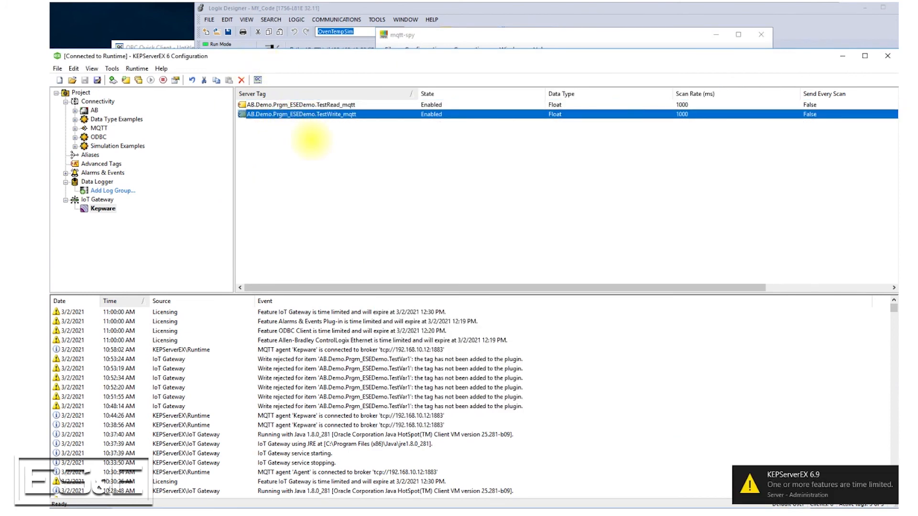
click(316, 104)
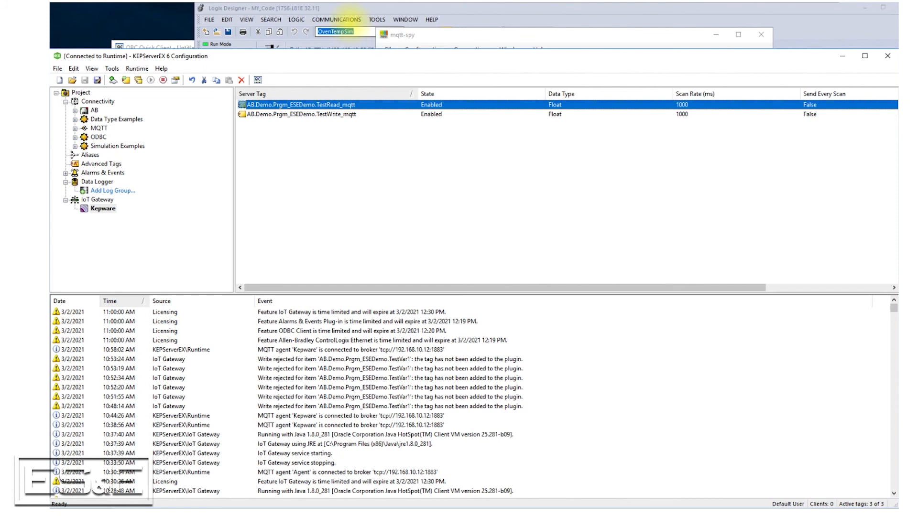
click(350, 9)
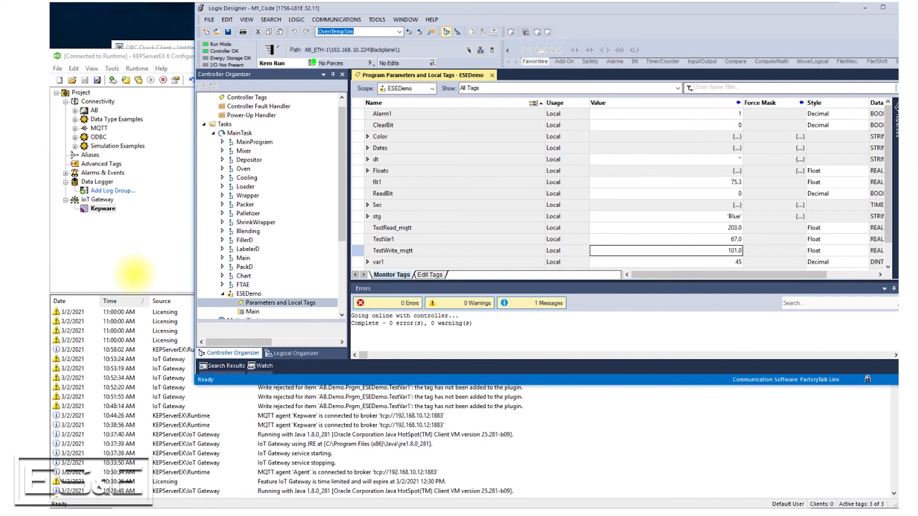
- In Command Prompt, change the mosquitto_sub command for topic /mqtt/to_read_mq to mosquitto_pub and append the -m option
click(202, 514)
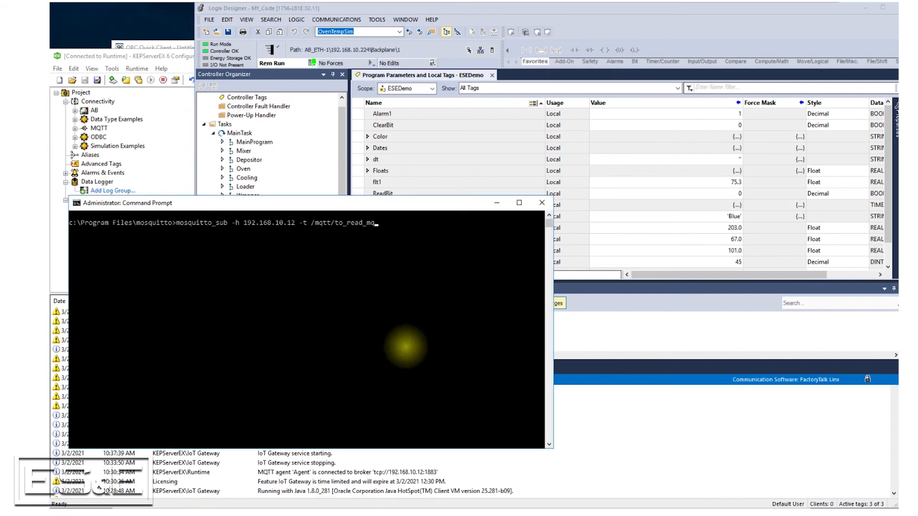
click(239, 514)
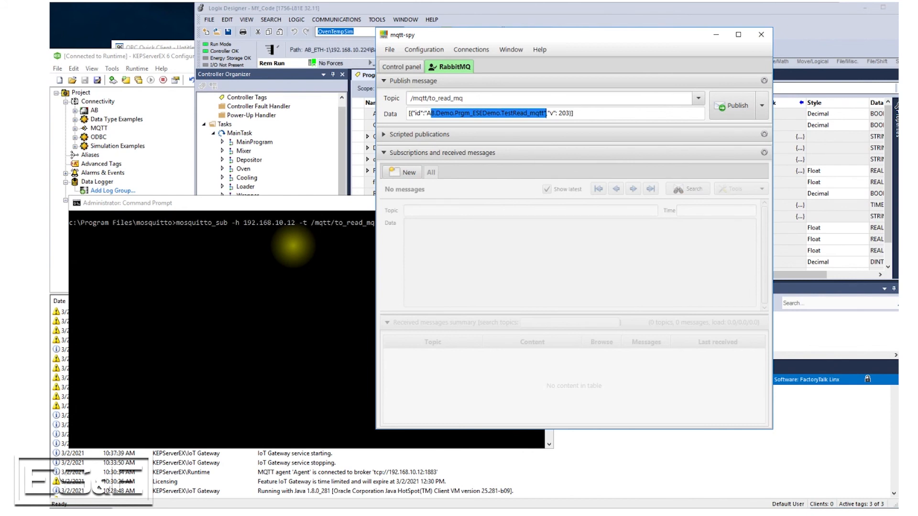
click(268, 242)
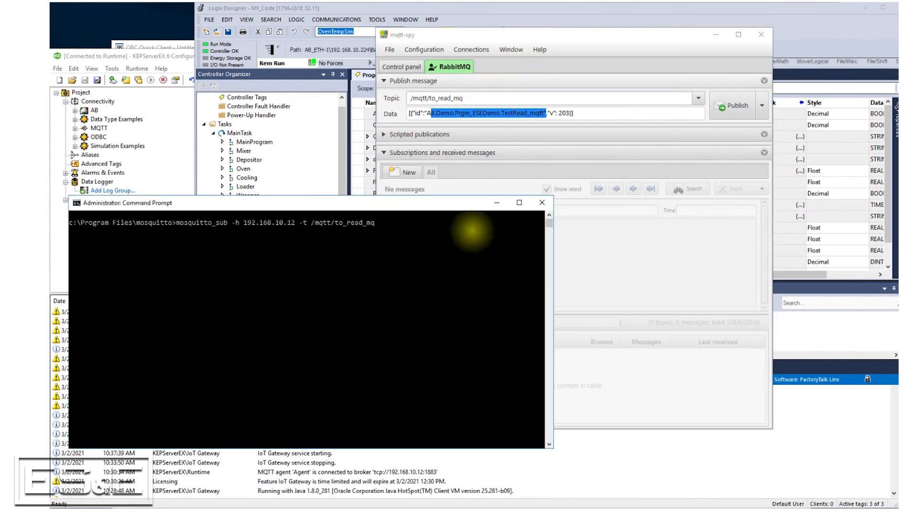
click(404, 222)
key(Escape)
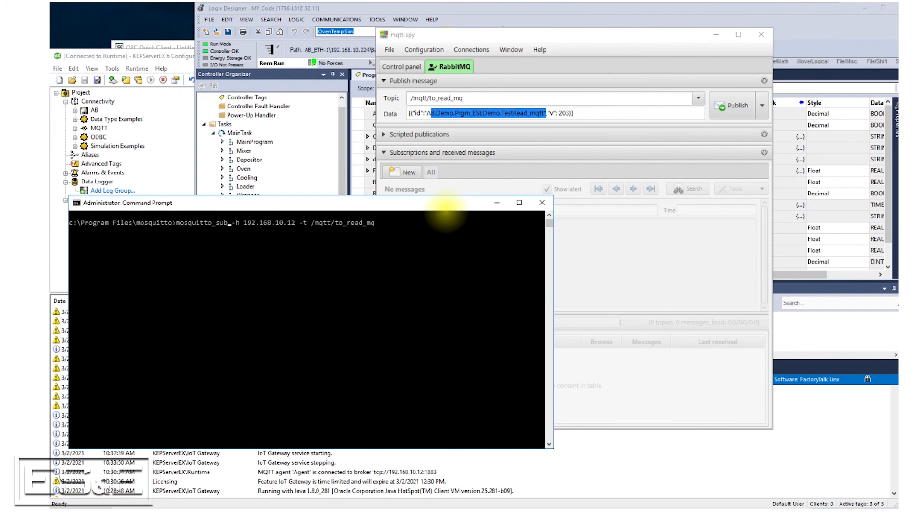
key(BackSpace)
key(BackSpace)
key(BackSpace)
text(pub)
text(-m)
- Copy the full JSON message for TestRead_mqtt from the mqtt-spy data and paste it after -m in the Command Prompt command
click(592, 113)
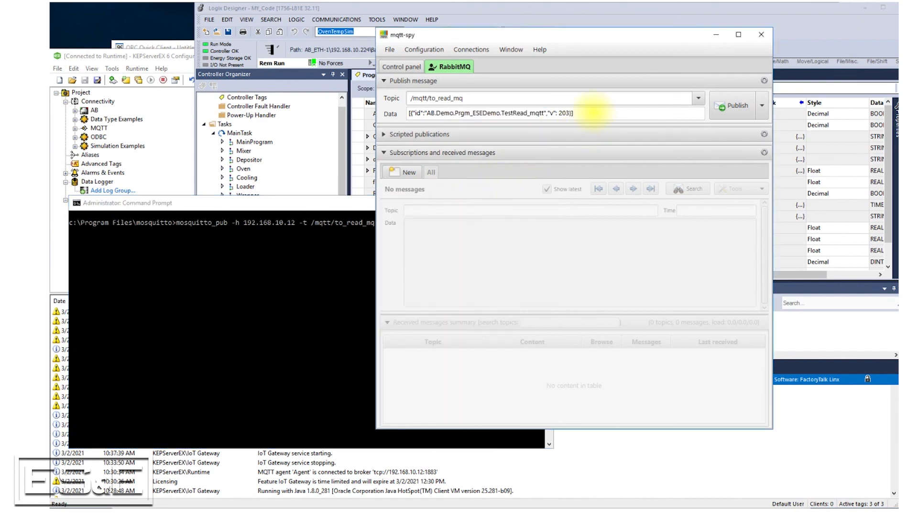
drag(592, 113, 407, 115)
click(406, 115)
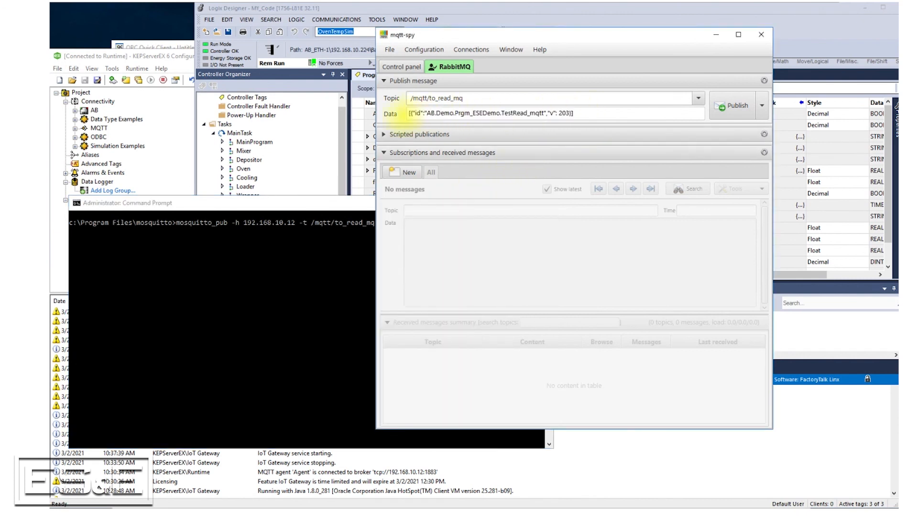
key(ctrl+a)
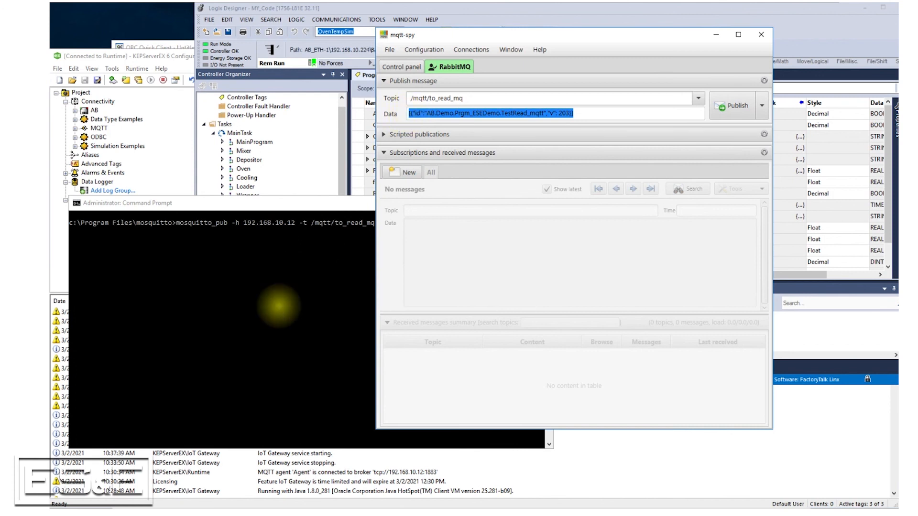
click(280, 306)
click(396, 223)
click(393, 223)
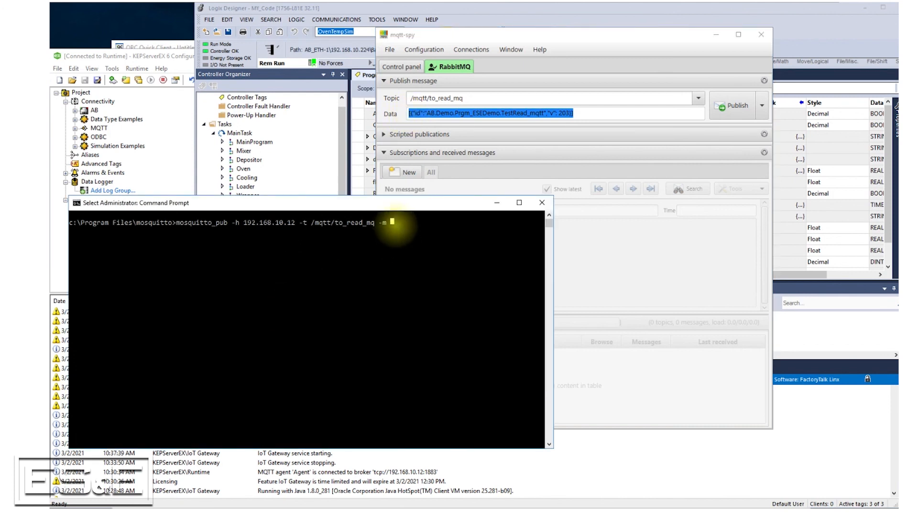
right_click(395, 225)
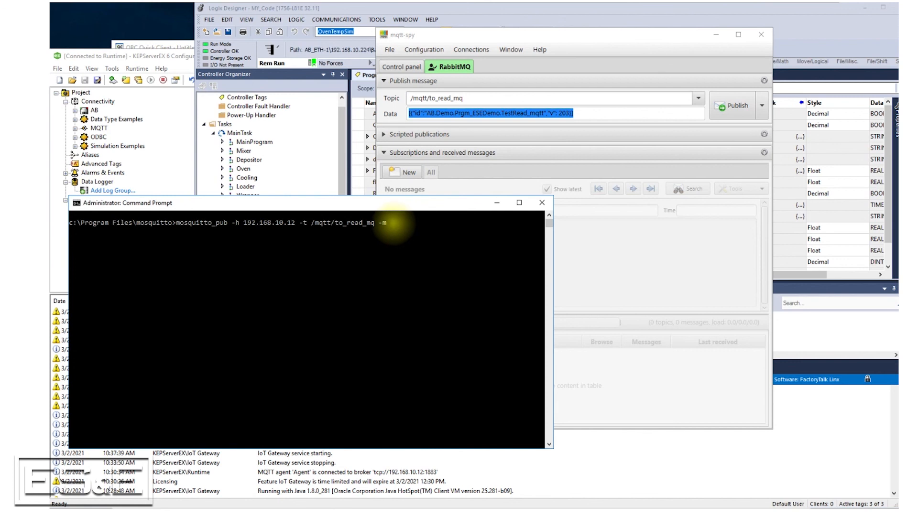
click(580, 115)
drag(576, 113, 561, 114)
drag(450, 113, 408, 113)
key(ctrl+c)
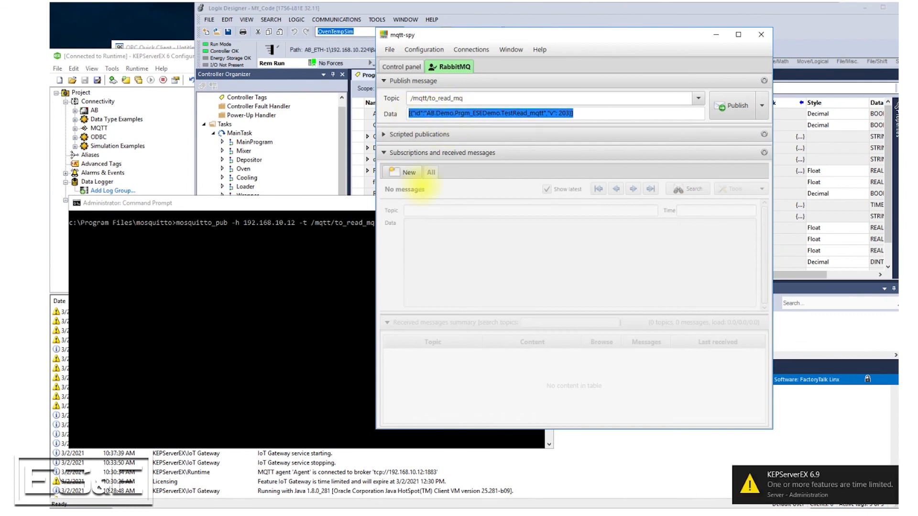
click(369, 224)
right_click(393, 223)
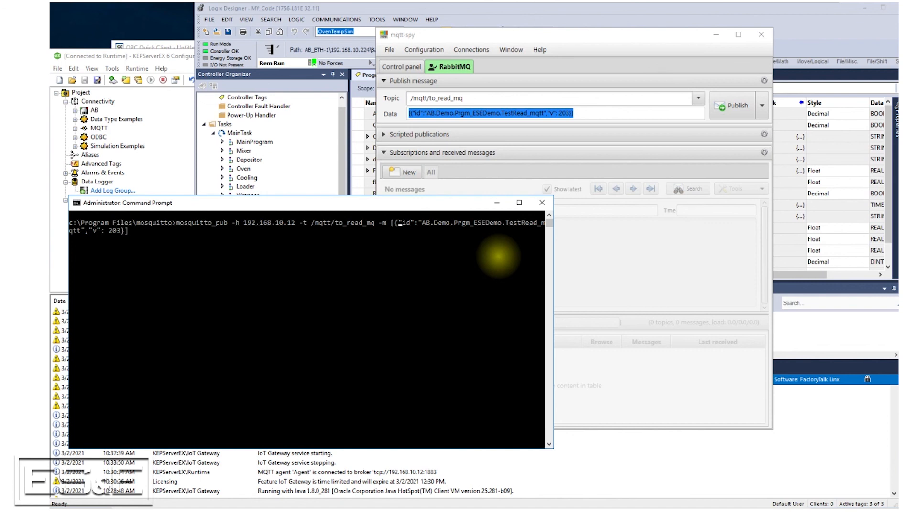
text(\)
text(\)
text(\)
- Escape the inner double quotes around id, the tag name and v in the JSON message with backslashes
key(Right)
key(Right)
key(Right)
key(Right)
key(Right)
key(Right)
key(Left)
text(\)
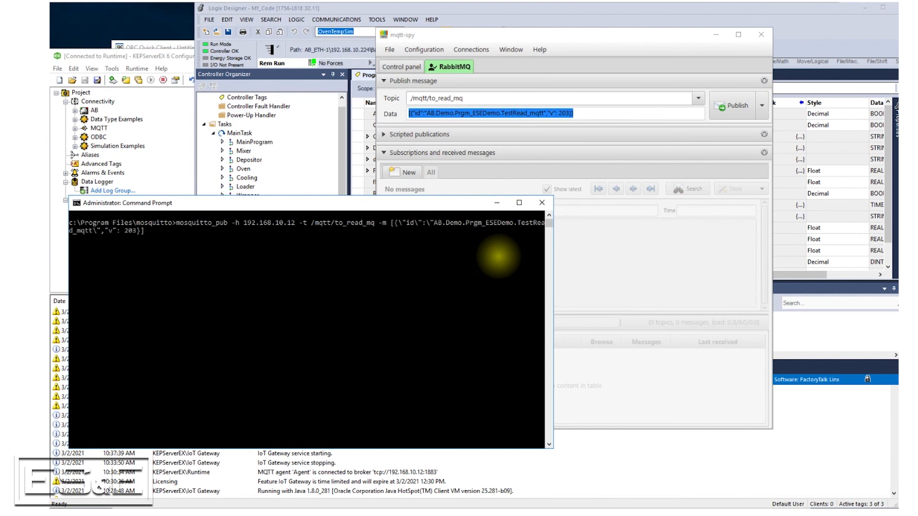
key(Right)
key(Right)
text(\)
key(Right)
key(Right)
text(\)
text( -d)
- Append the -d option, set the message value to 12, and try to run the mosquitto_pub command
key(Left)
key(BackSpace)
key(BackSpace)
key(BackSpace)
text(12)
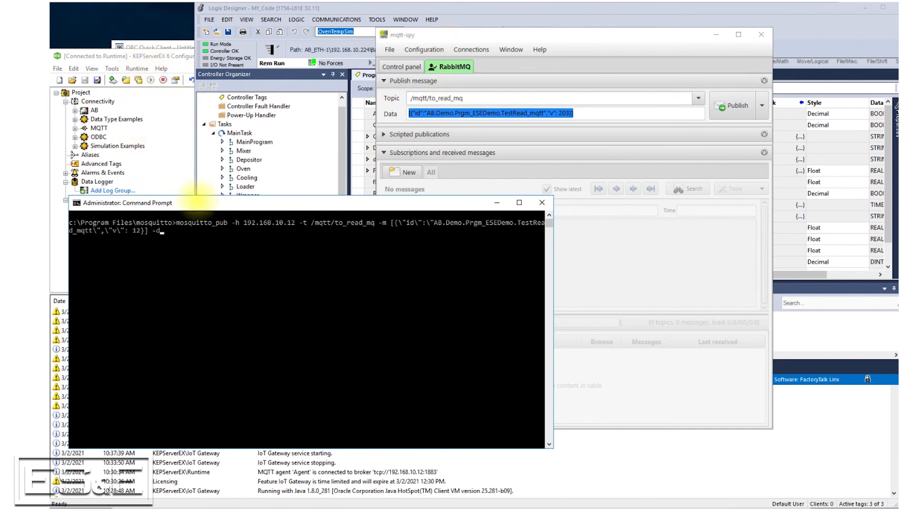
click(206, 216)
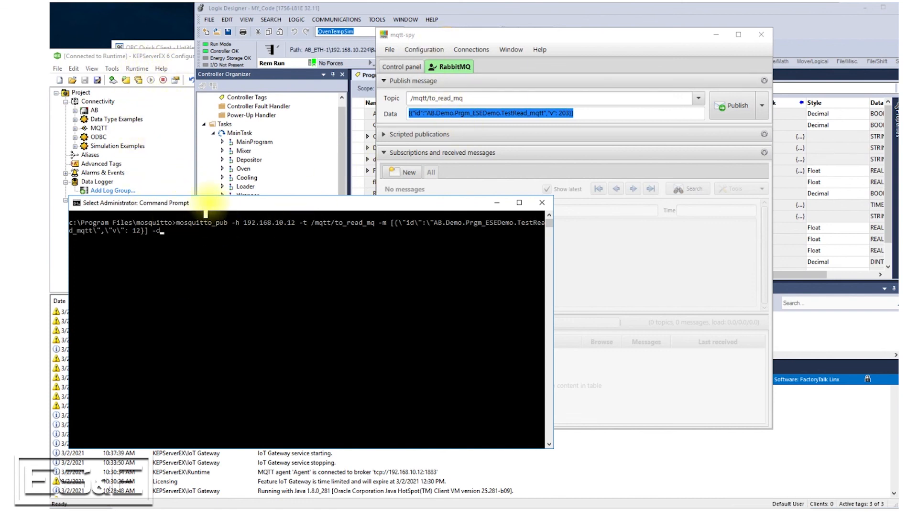
key(Return)
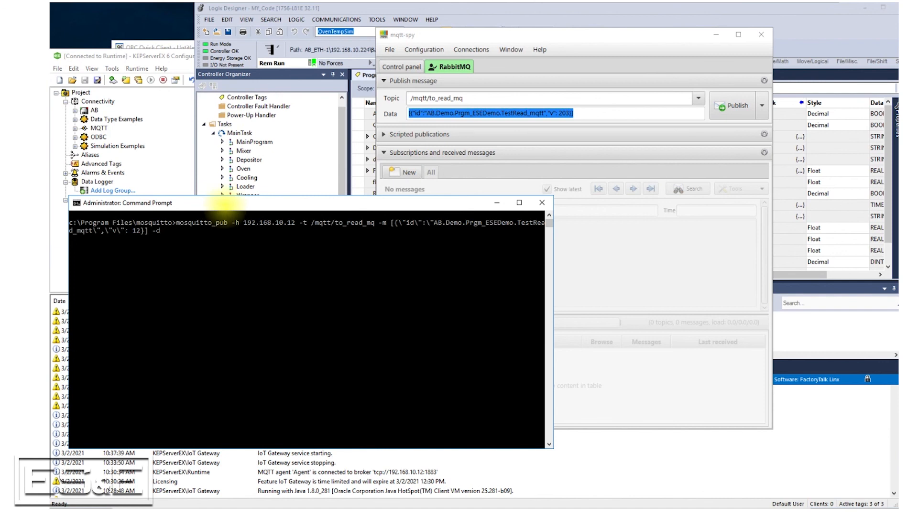
key(Return)
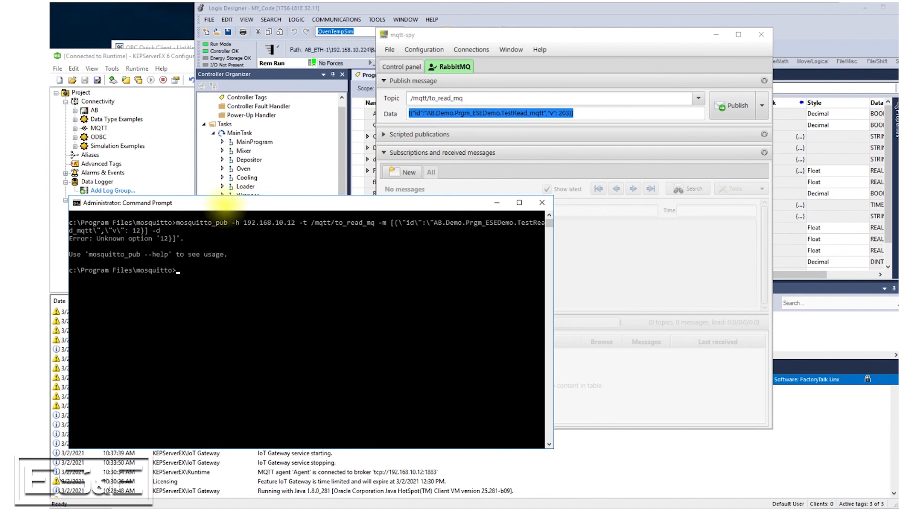
- Rerun the publish command for value 12 without -d, then with the whole JSON message enclosed in double quotes
key(Up)
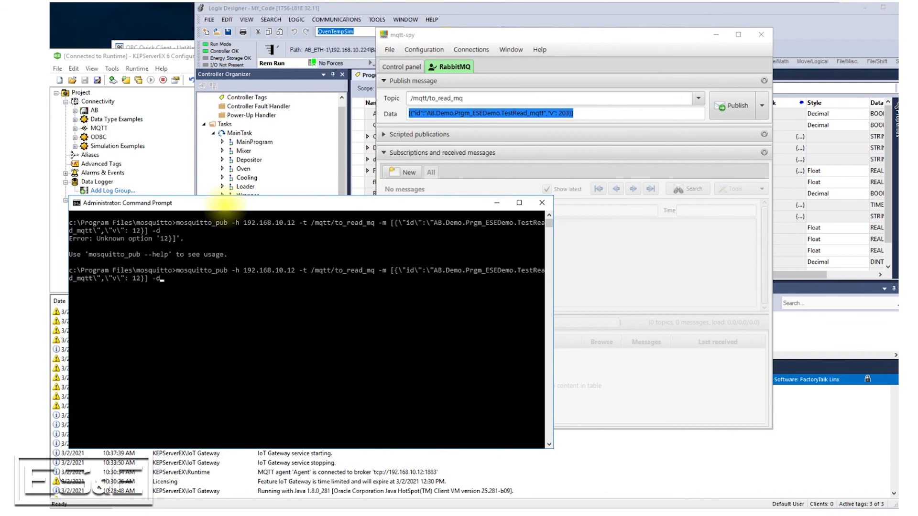
key(BackSpace)
key(Return)
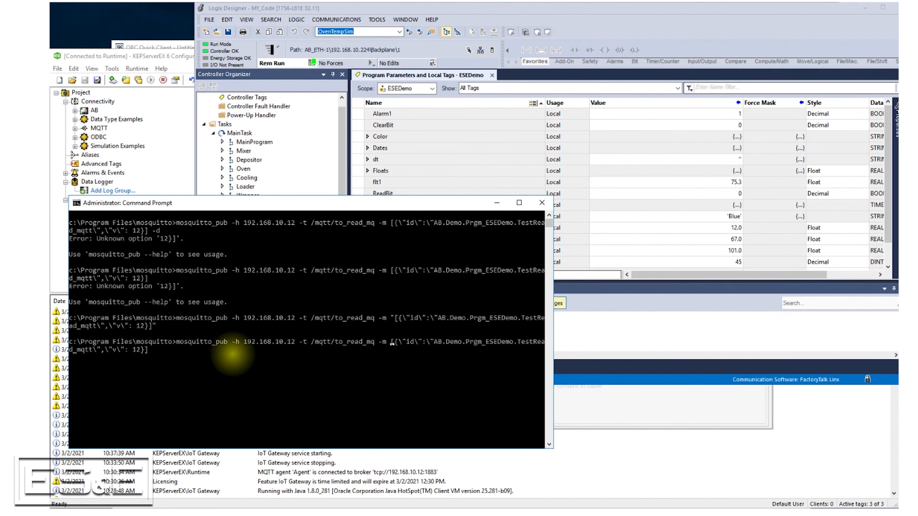
- Enclose the recalled command's JSON message in double quotes, set its value to 67, and publish it
text(")
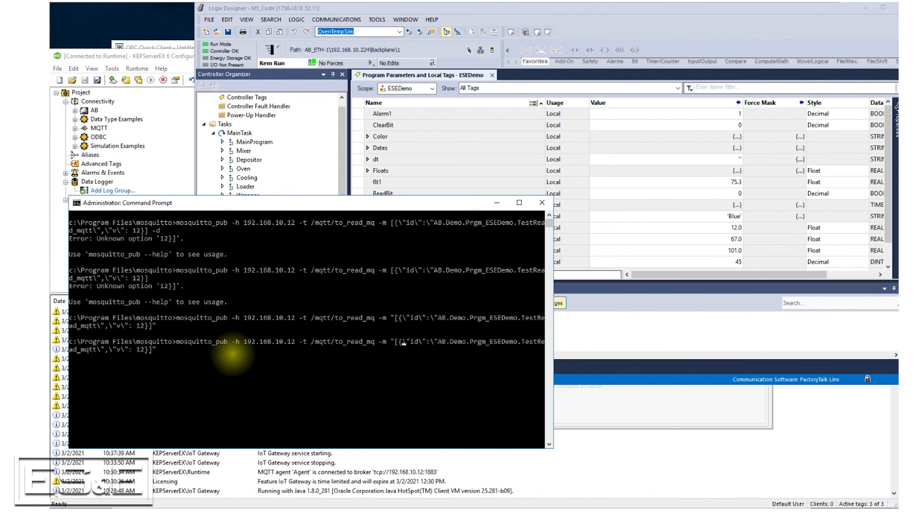
key(Right)
key(Right)
key(Right)
key(Right)
key(Right)
key(Left)
key(BackSpace)
key(BackSpace)
text(67)
key(Return)
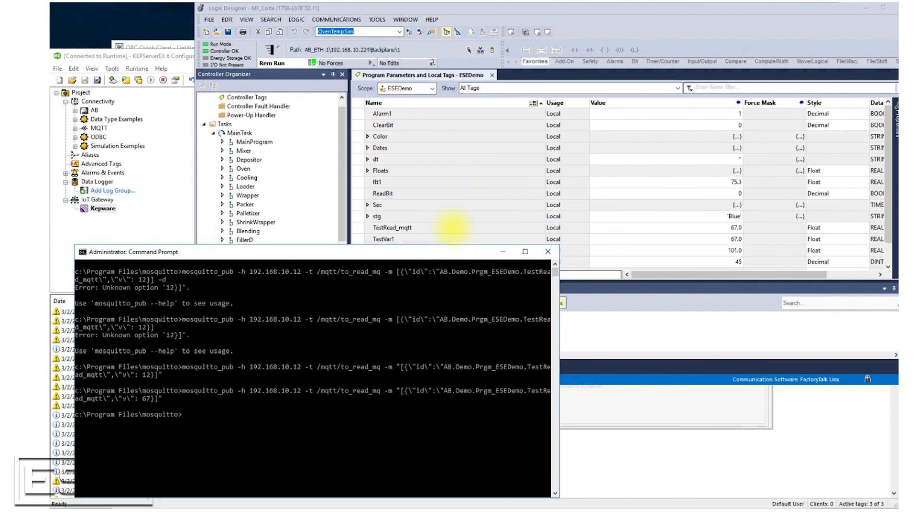
- Recall the last mosquitto_pub command, set the TestRead_mqtt message value to 80, and publish it
click(221, 421)
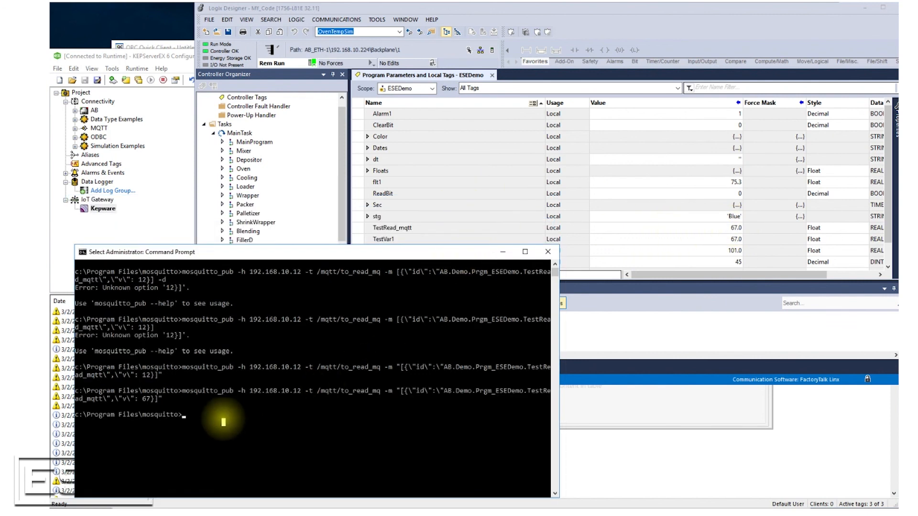
key(Up)
key(BackSpace)
key(BackSpace)
text(168.10)
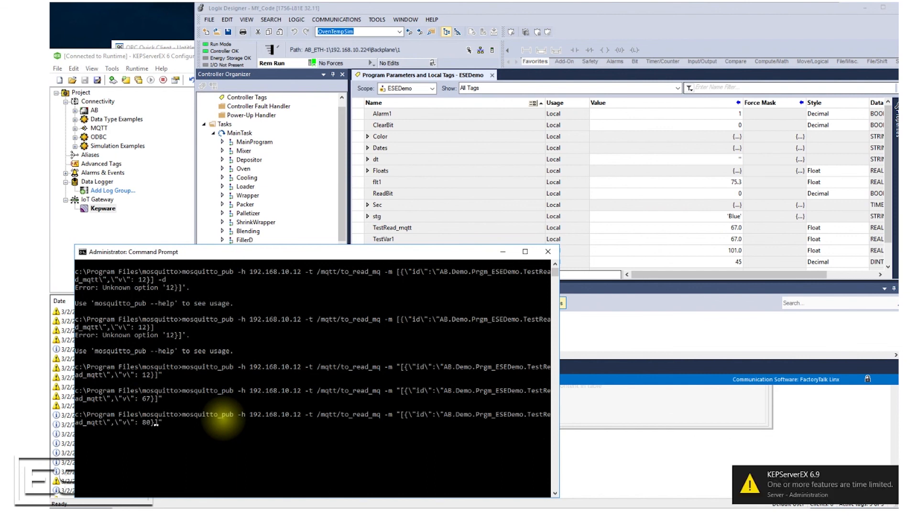
key(Return)
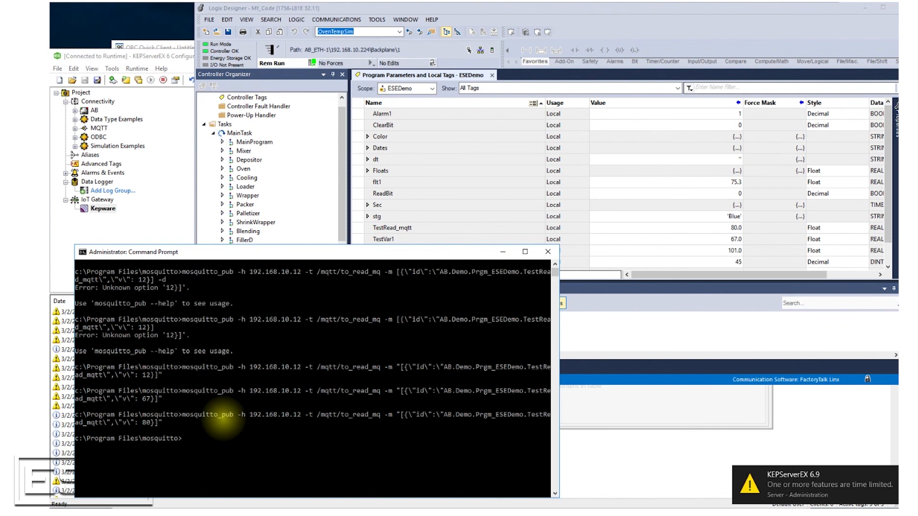